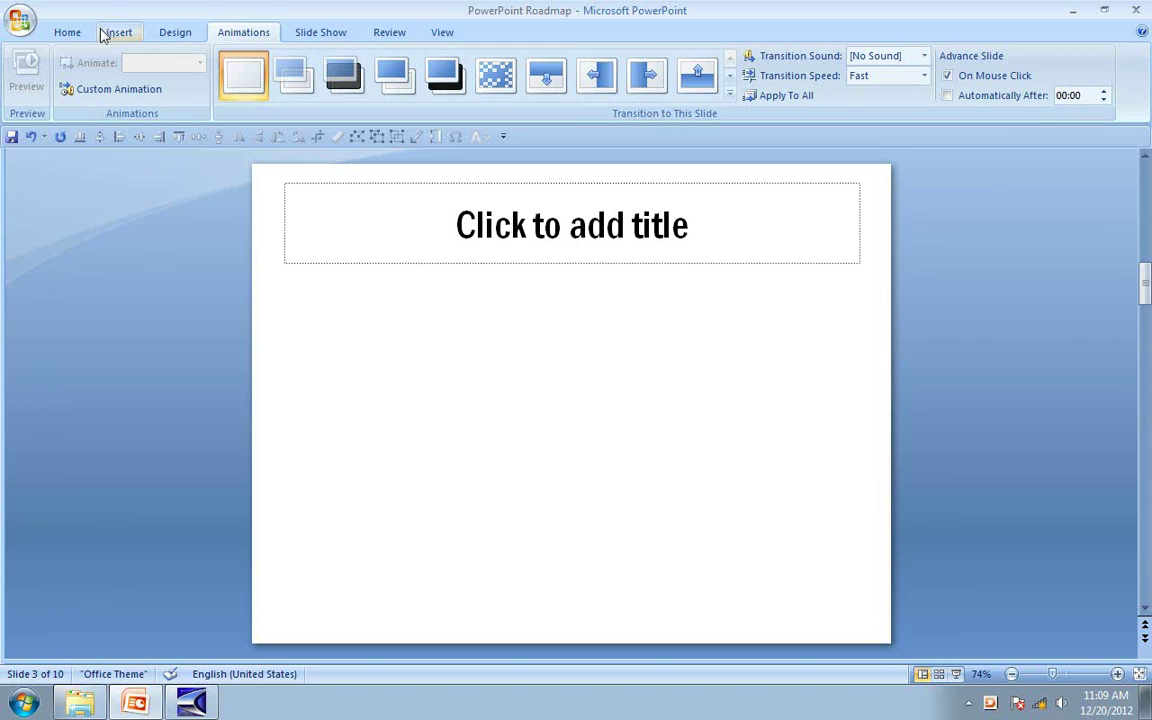
# Step: Draw a large trapezoid from below the title to the slide's bottom and widen its base
pyautogui.click(77, 36)
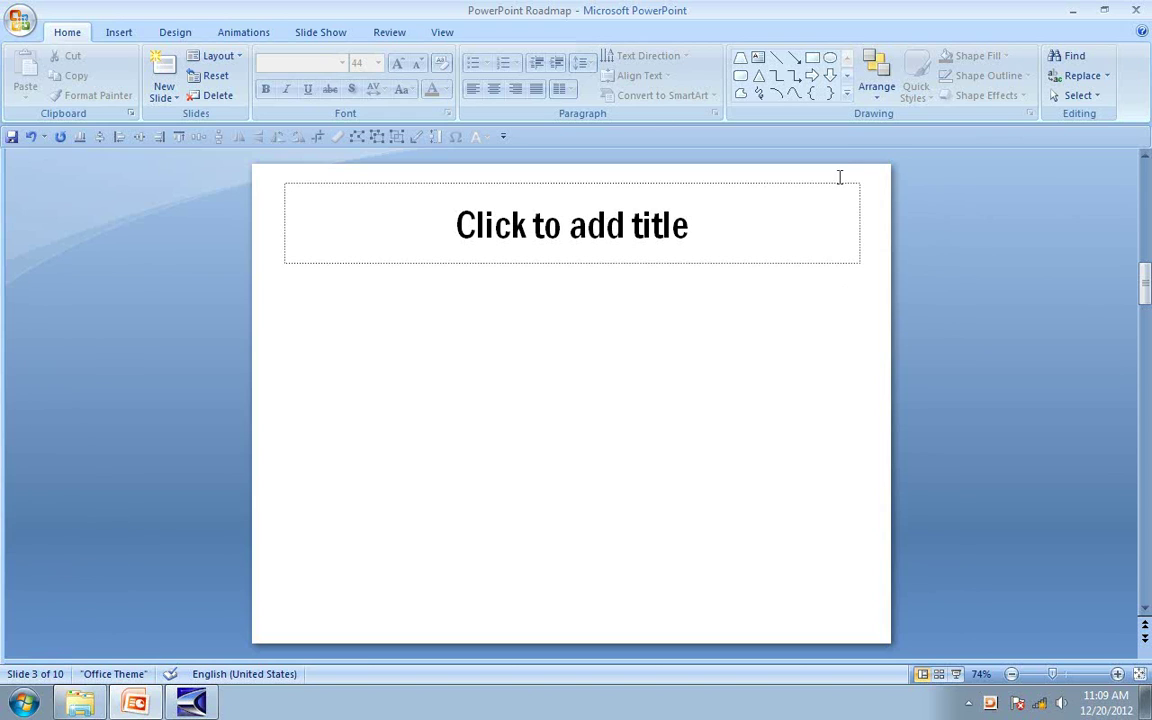
pyautogui.click(846, 94)
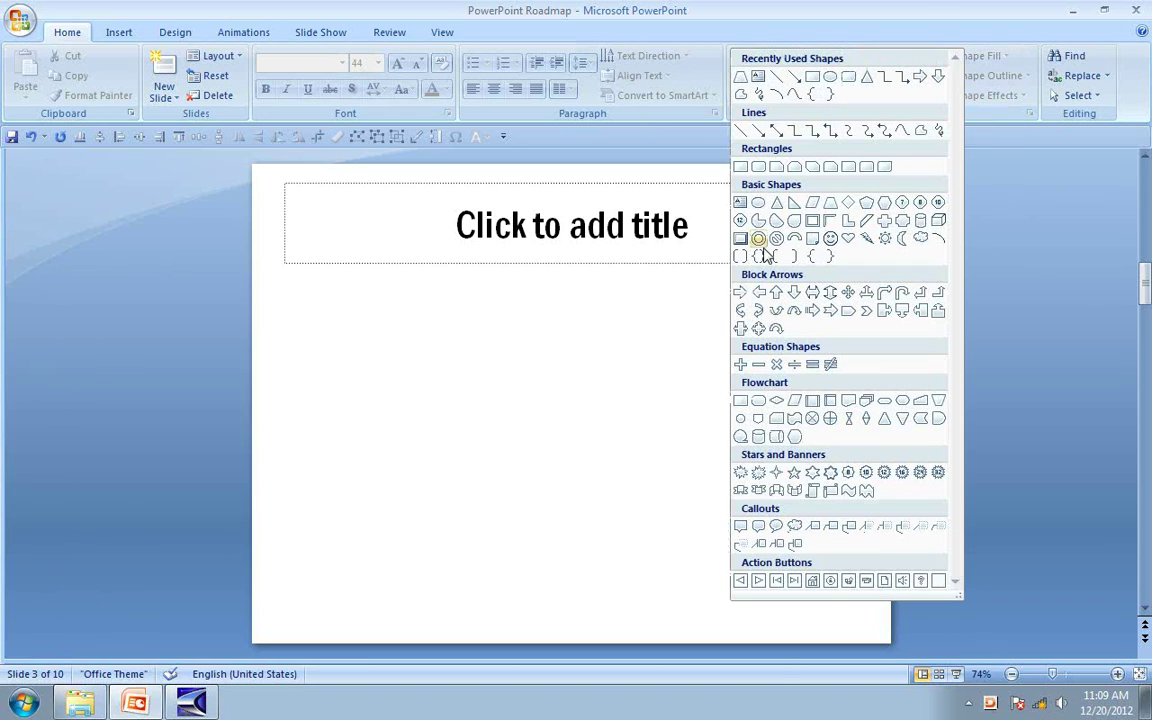
pyautogui.click(831, 205)
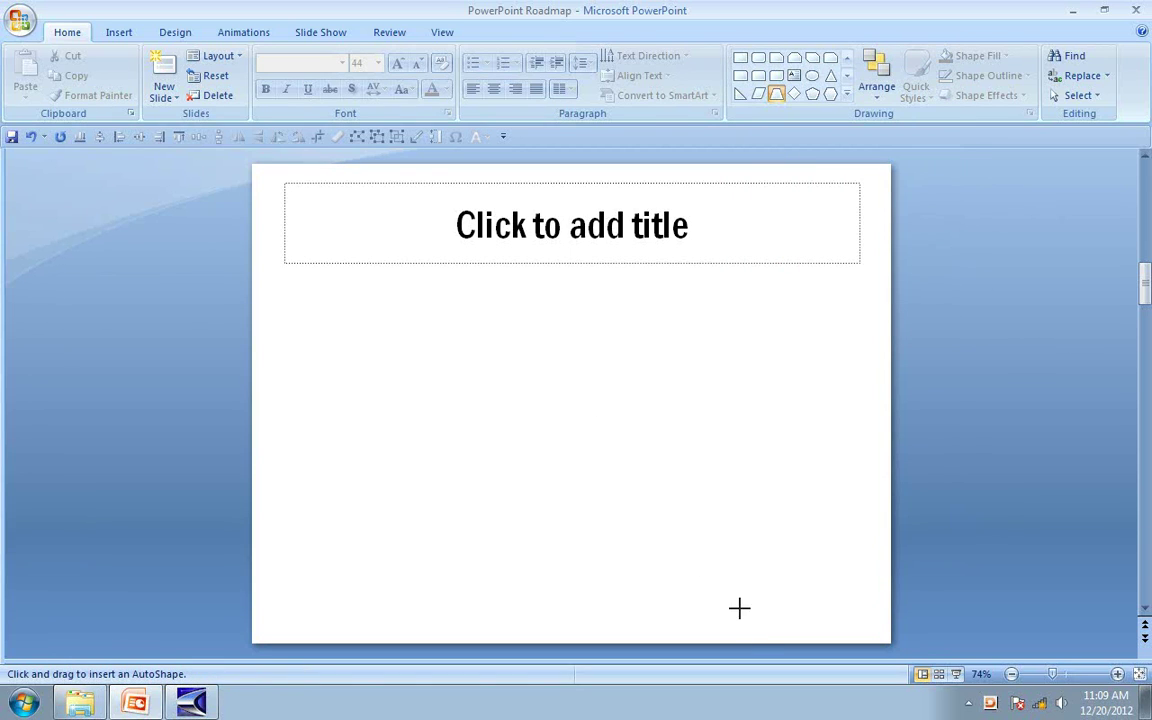
pyautogui.moveTo(400, 264); pyautogui.dragTo(694, 643)
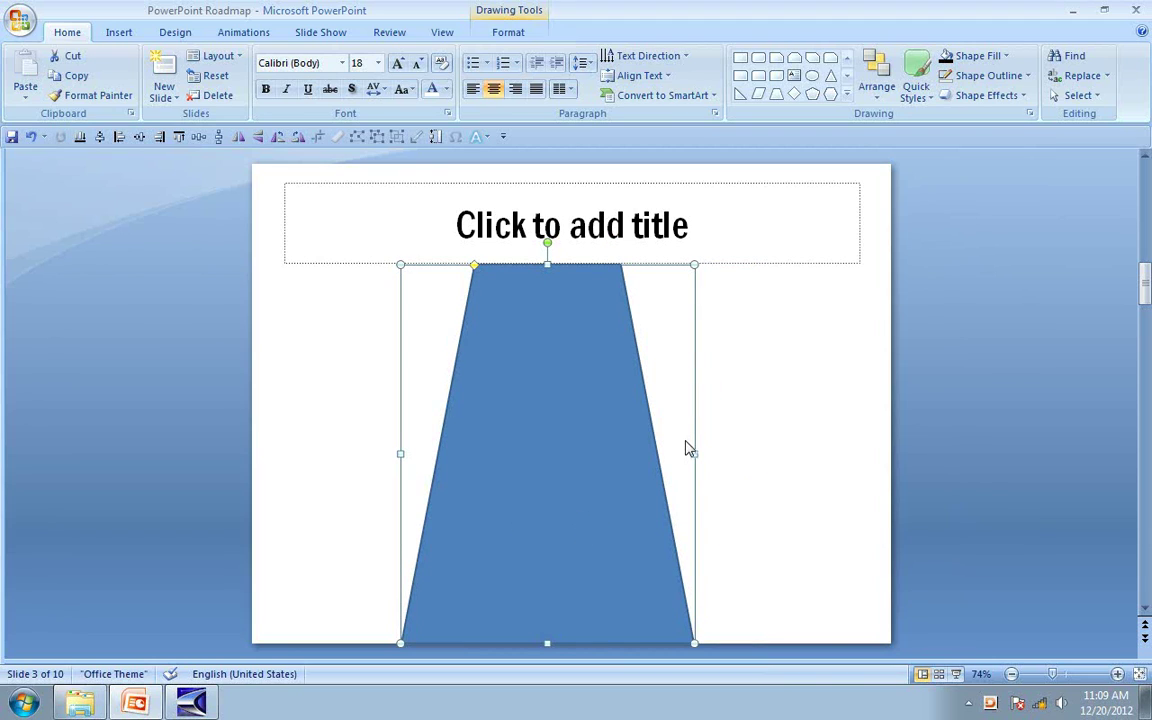
pyautogui.moveTo(693, 452); pyautogui.dragTo(753, 454)
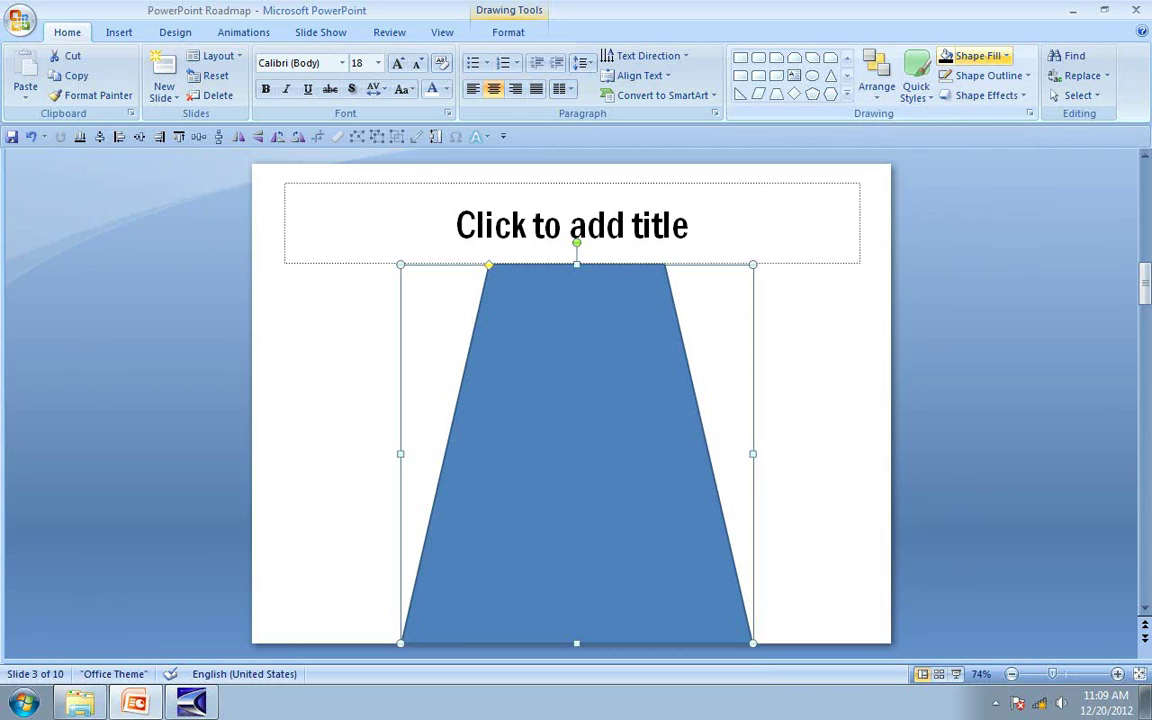
# Step: Fill the trapezoid black and remove its outline
pyautogui.click(982, 57)
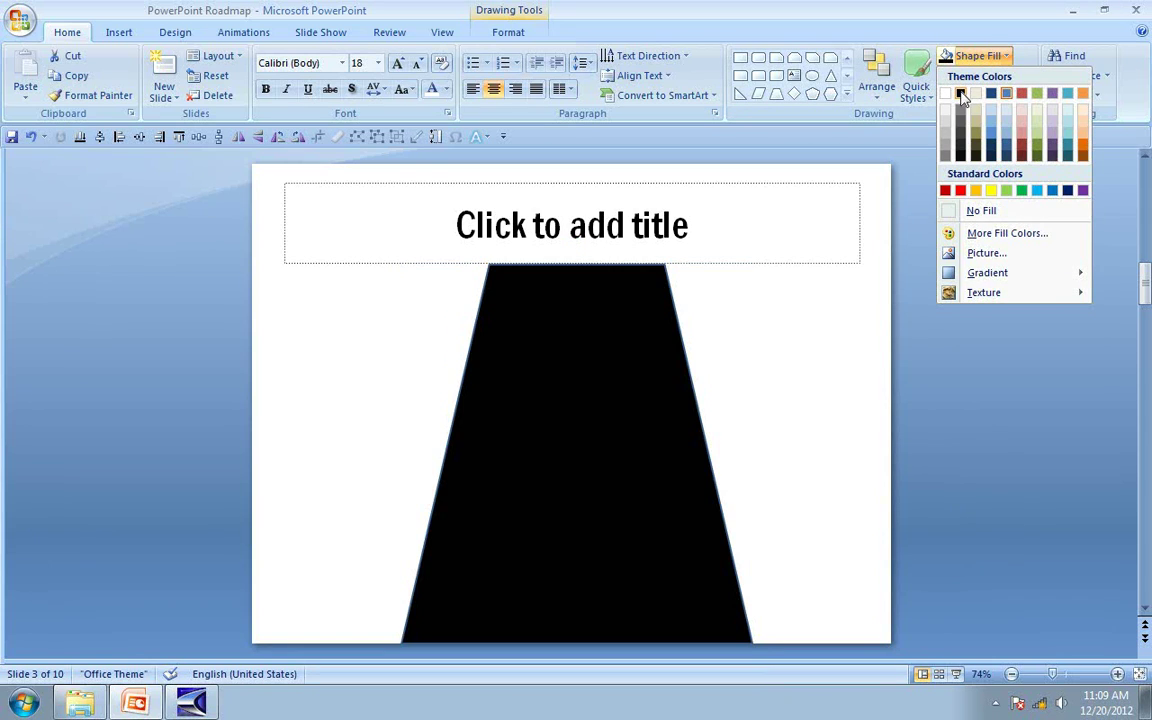
pyautogui.click(961, 94)
pyautogui.click(993, 77)
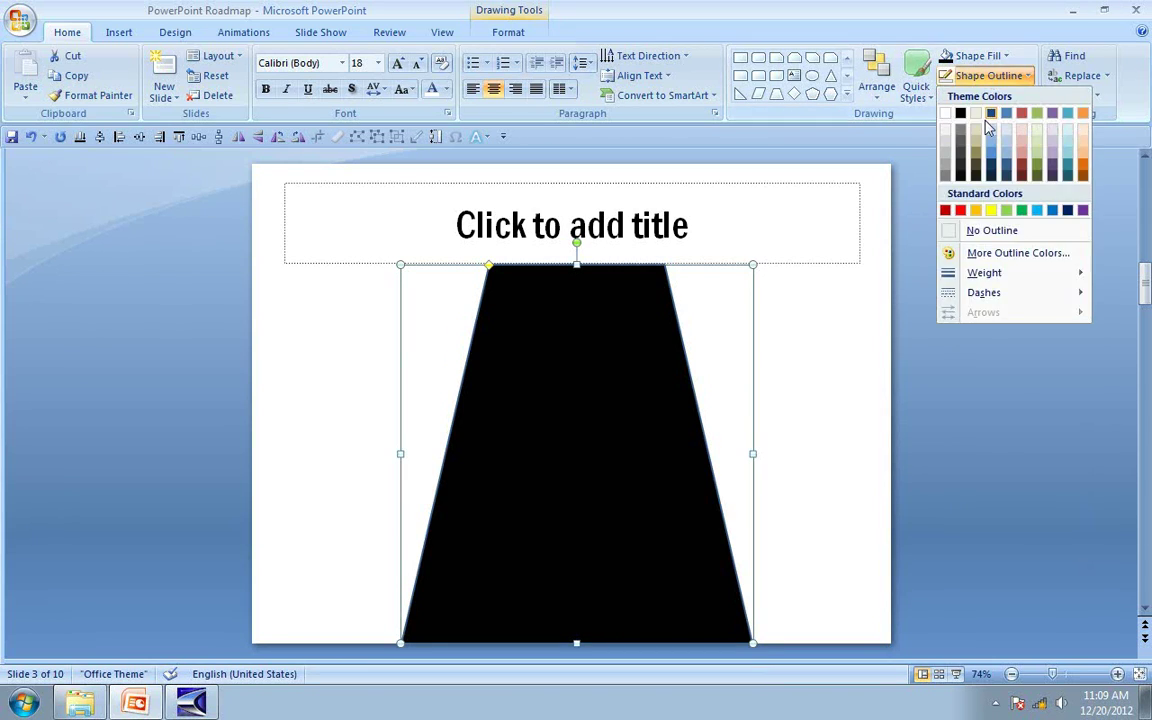
pyautogui.click(993, 231)
pyautogui.press('Escape')
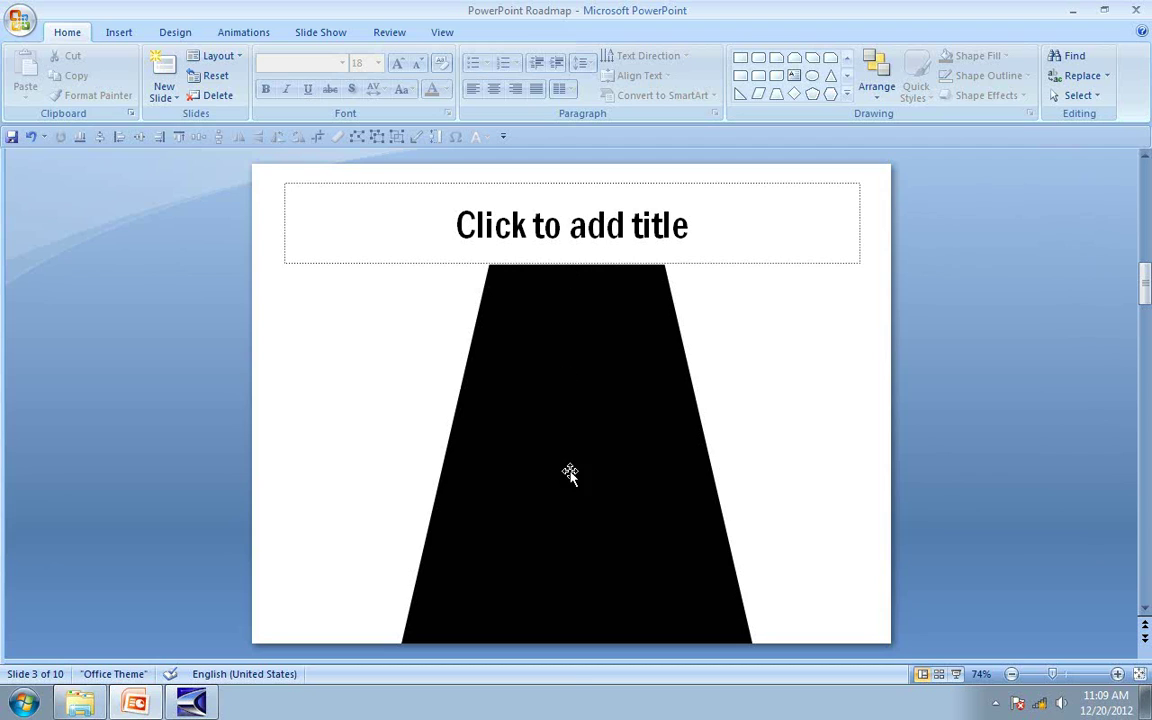
# Step: Draw a narrower trapezoid down the road's centre, tapering toward the top
pyautogui.click(846, 96)
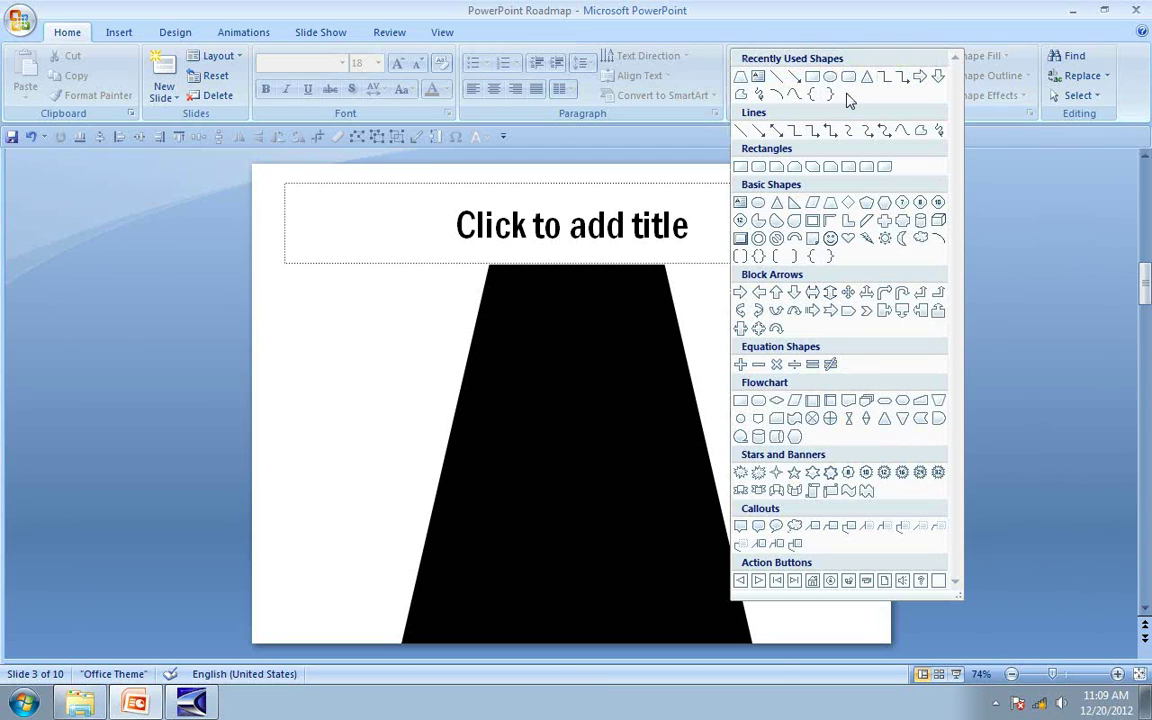
pyautogui.click(830, 202)
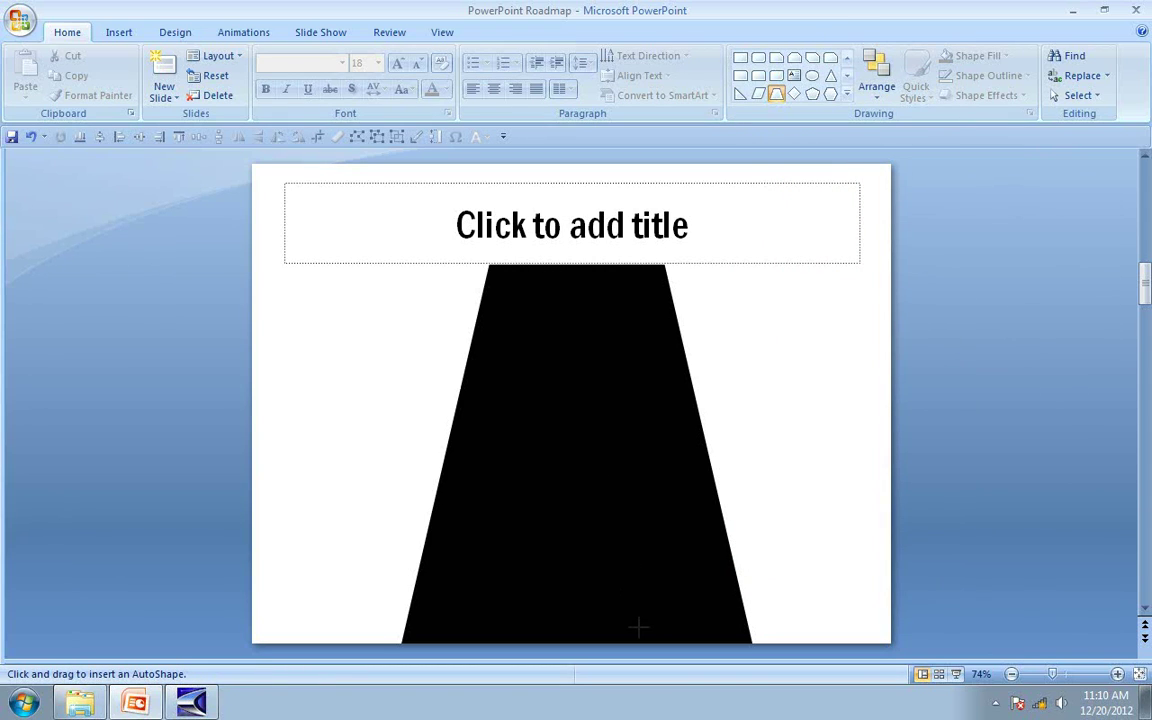
pyautogui.moveTo(625, 643); pyautogui.dragTo(528, 264)
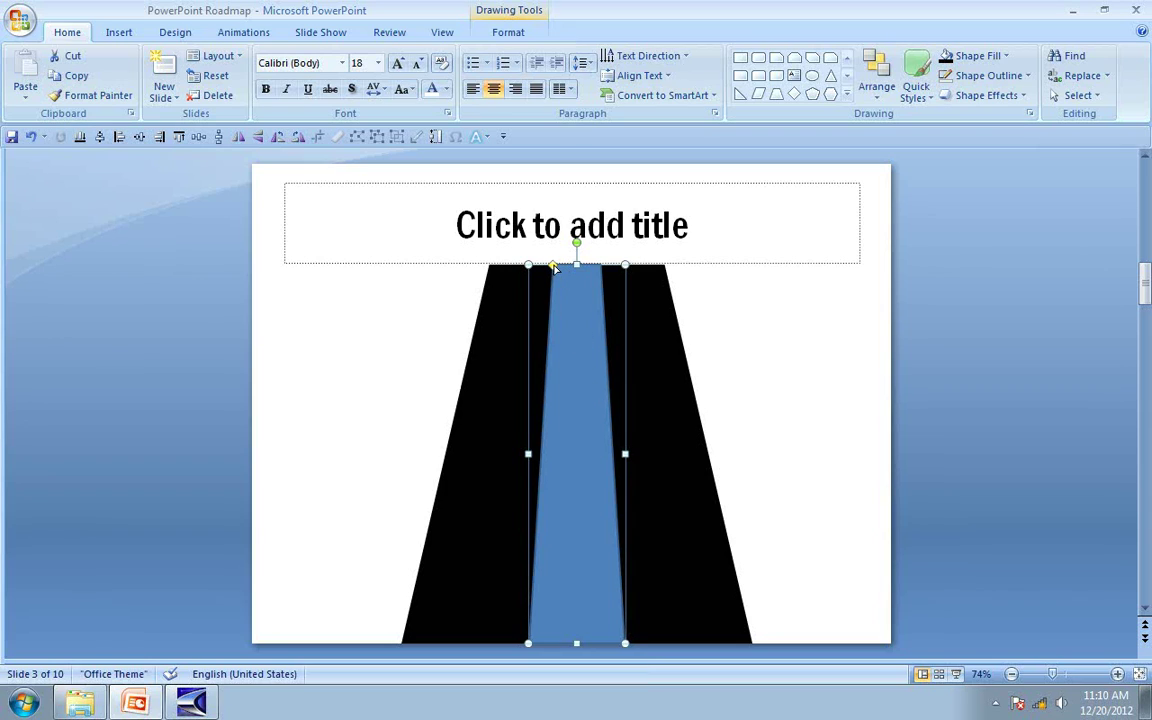
pyautogui.moveTo(564, 267); pyautogui.dragTo(563, 265)
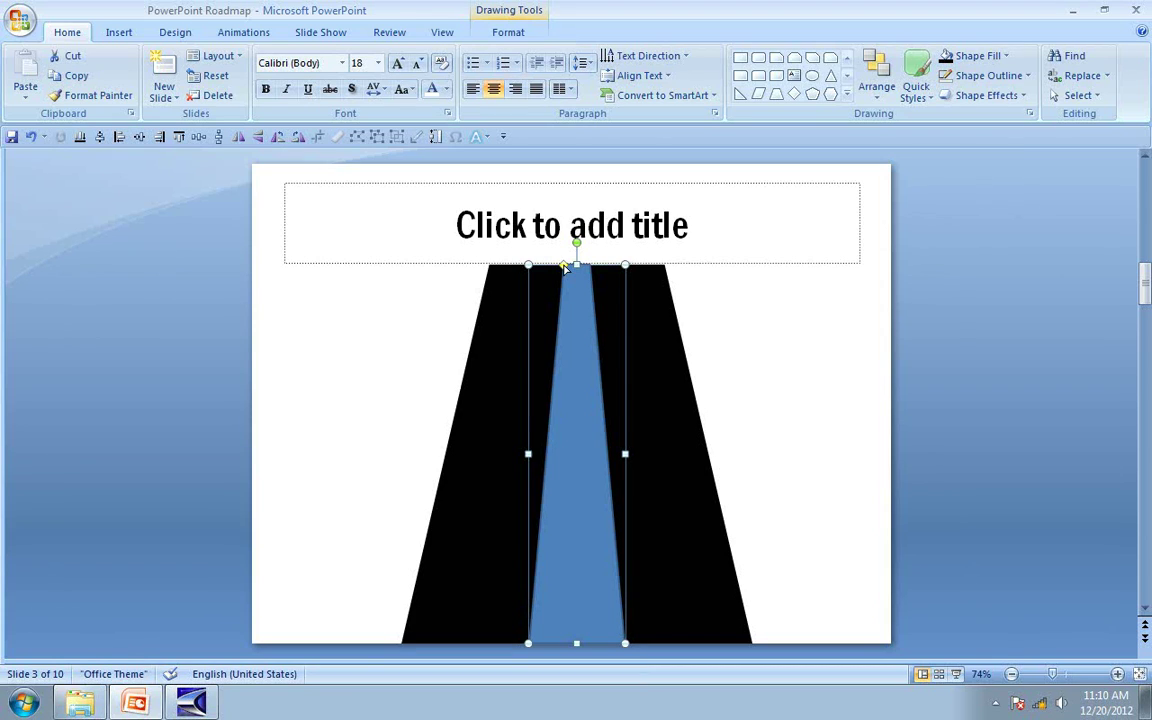
# Step: Set the centre trapezoid to No Fill and No Outline so it shows white
pyautogui.click(981, 58)
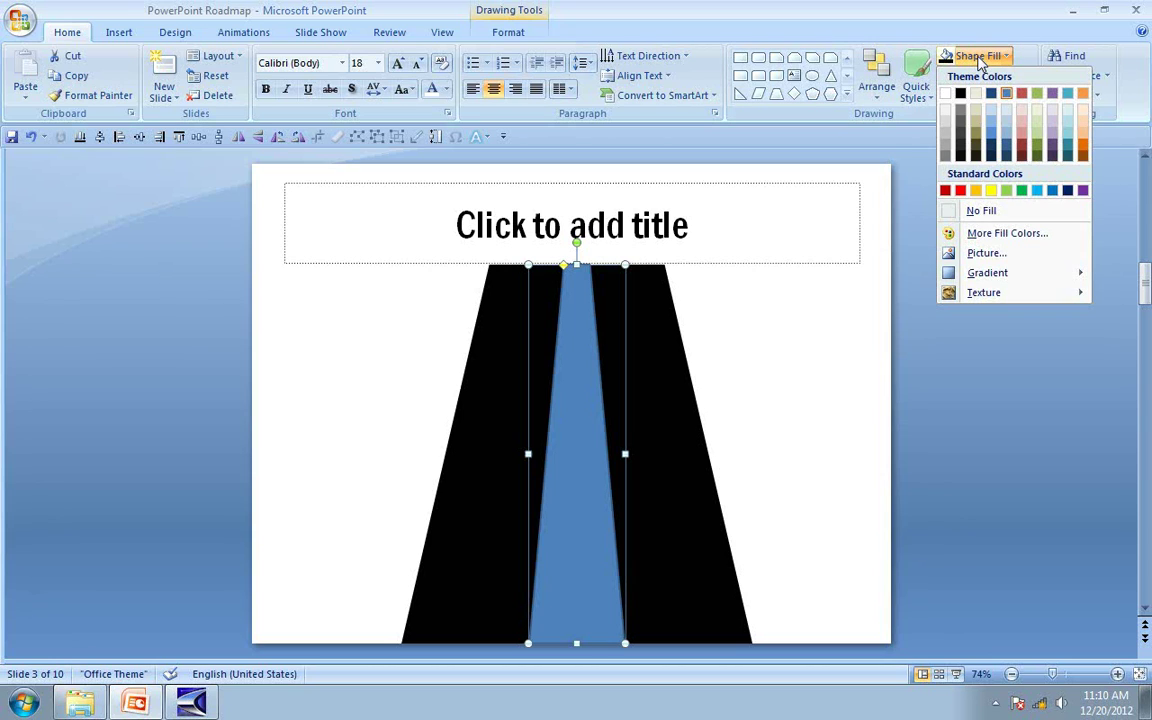
pyautogui.click(981, 210)
pyautogui.click(982, 77)
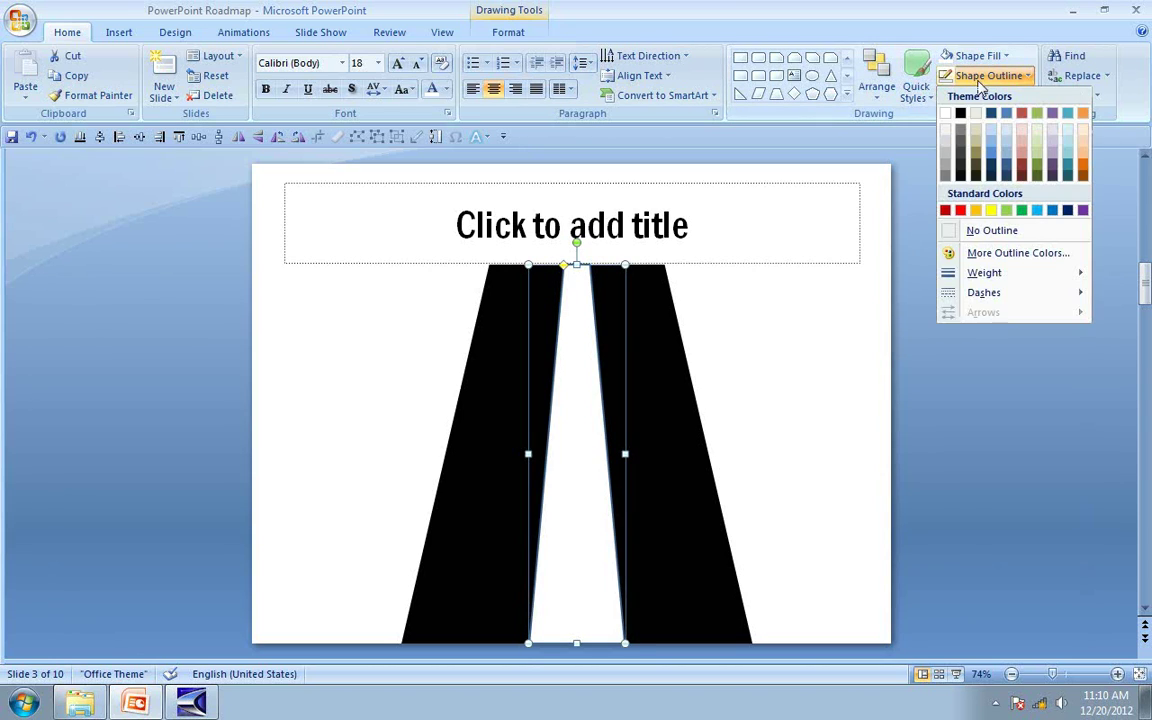
pyautogui.click(993, 230)
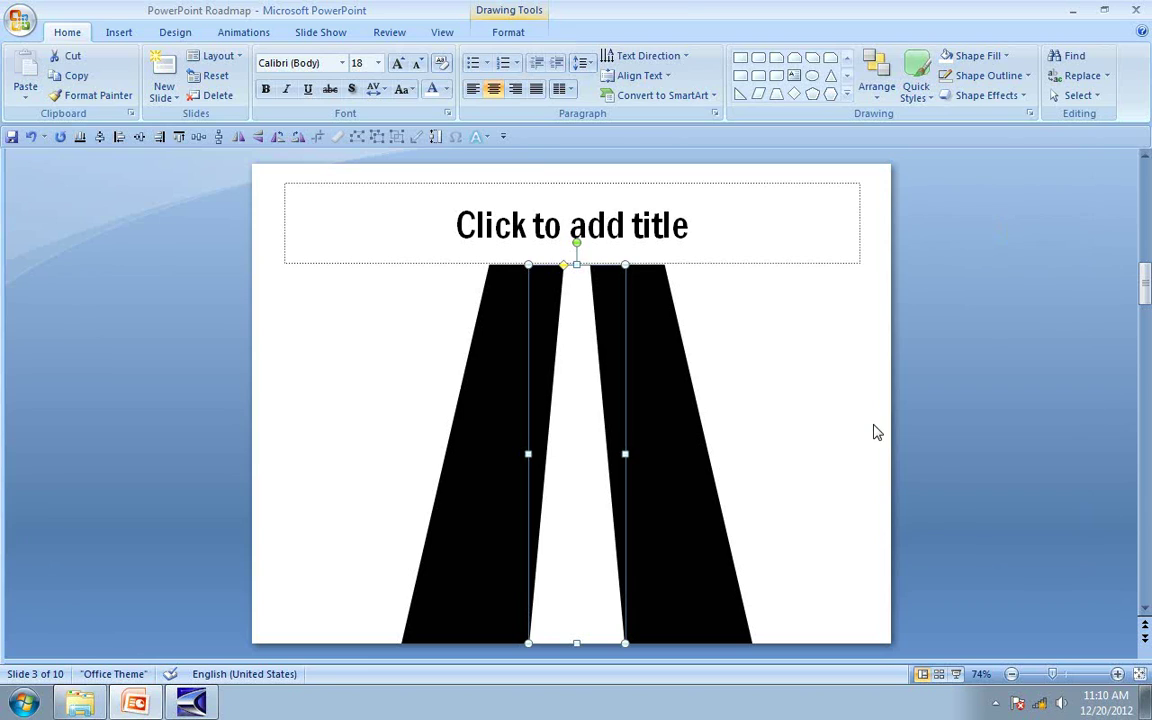
pyautogui.click(873, 432)
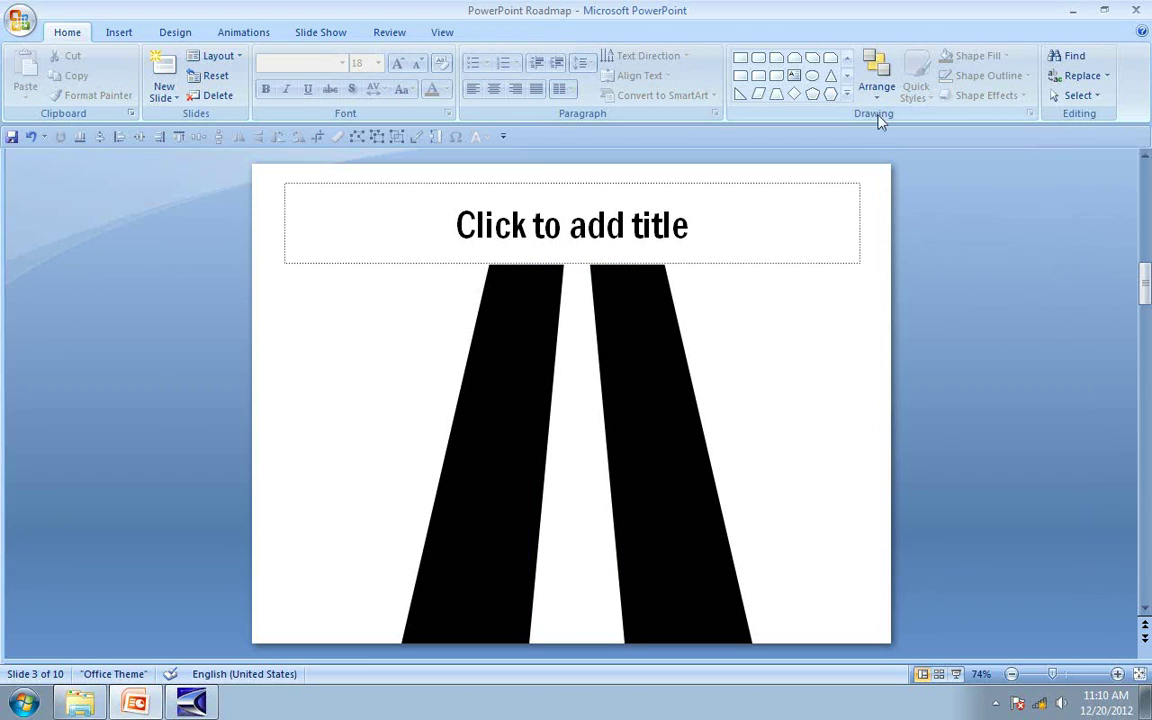
pyautogui.click(831, 93)
# Step: Draw four rectangle dashes down the centre strip, each wider toward the bottom
pyautogui.click(847, 94)
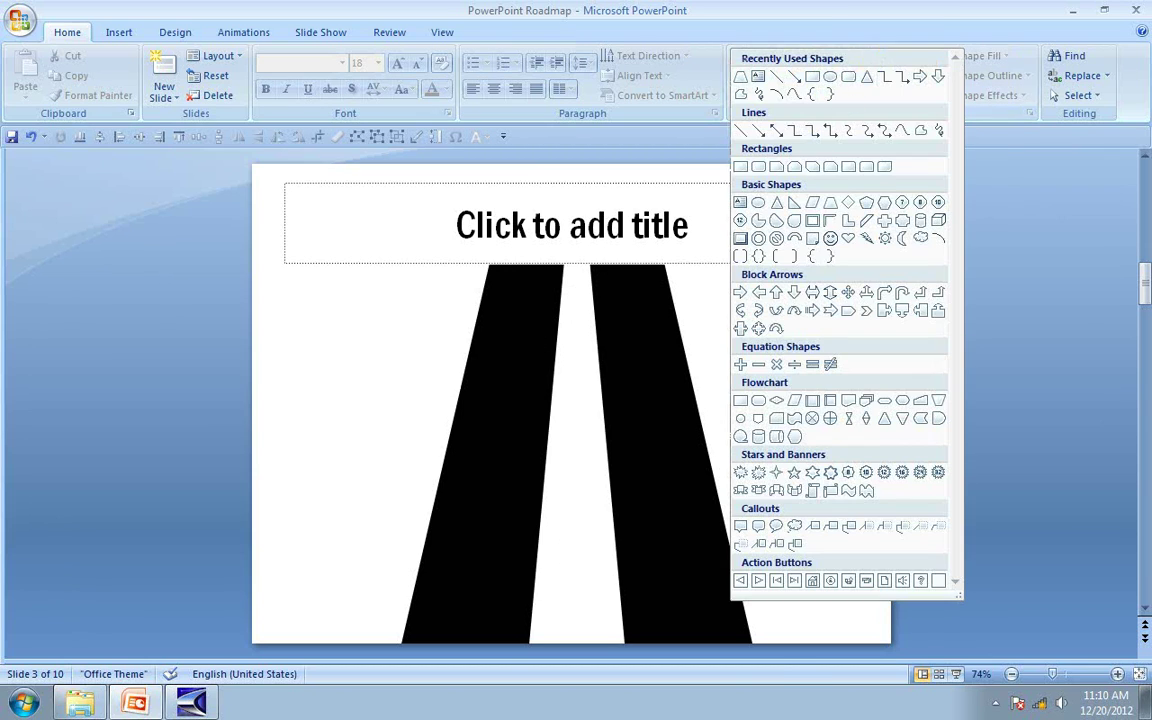
pyautogui.click(740, 166)
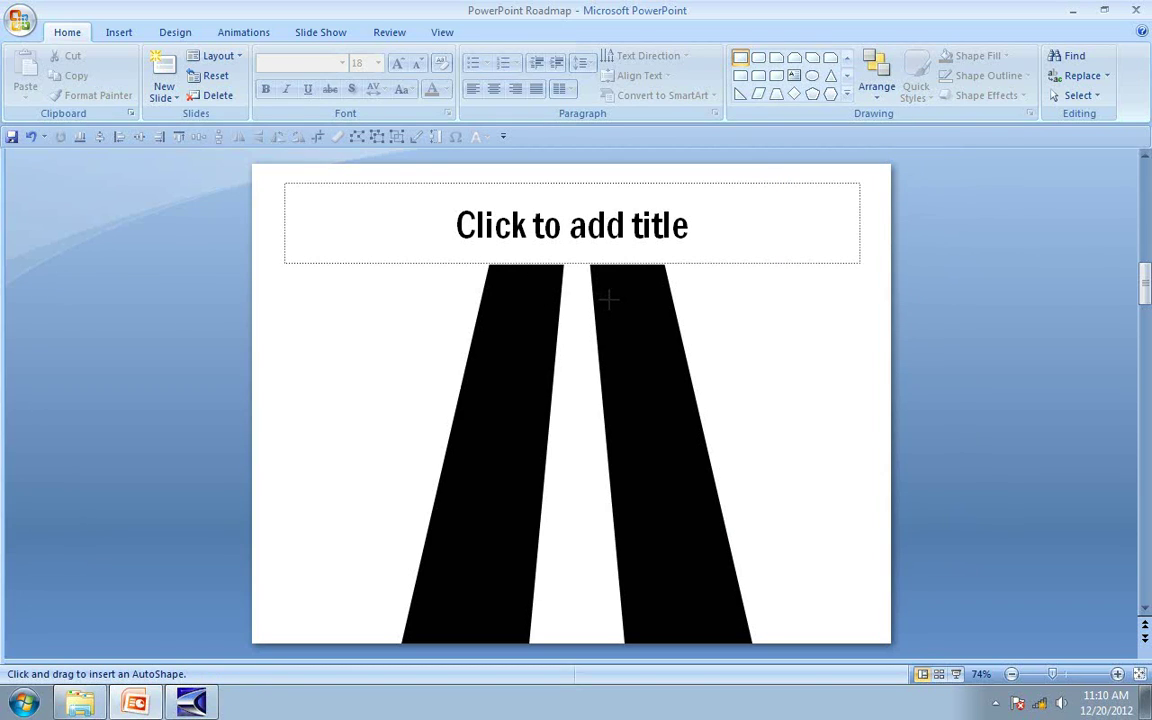
pyautogui.moveTo(538, 297); pyautogui.dragTo(611, 301)
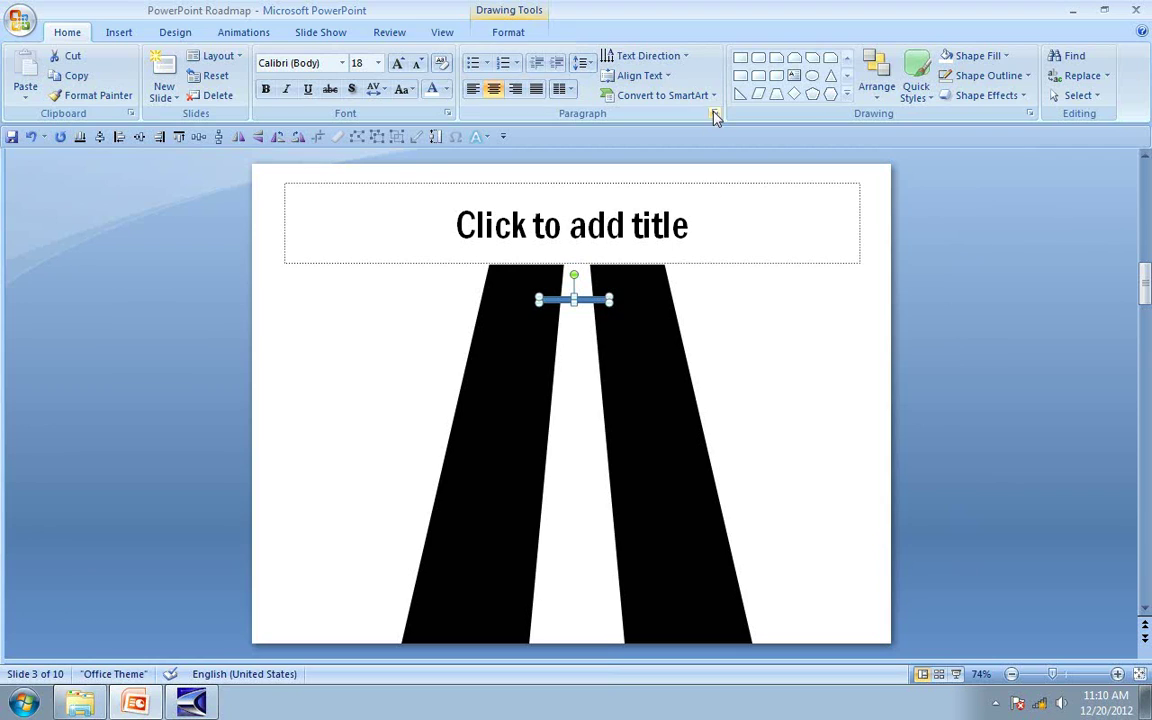
pyautogui.click(740, 57)
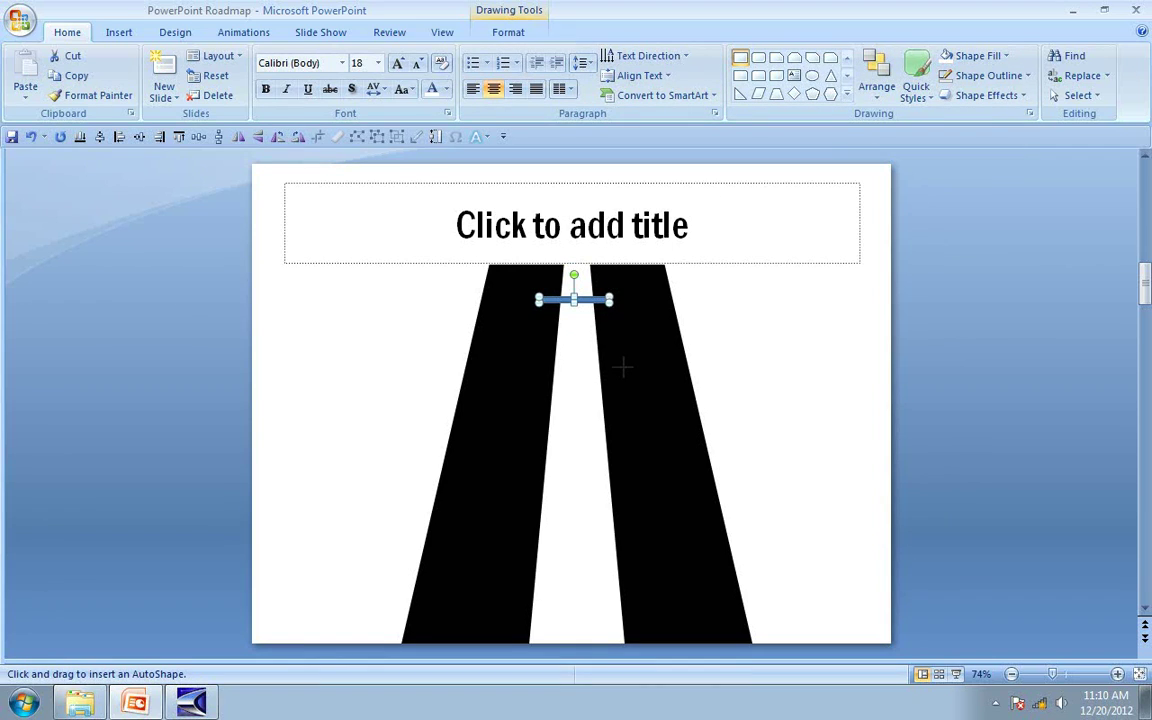
pyautogui.moveTo(528, 361); pyautogui.dragTo(625, 372)
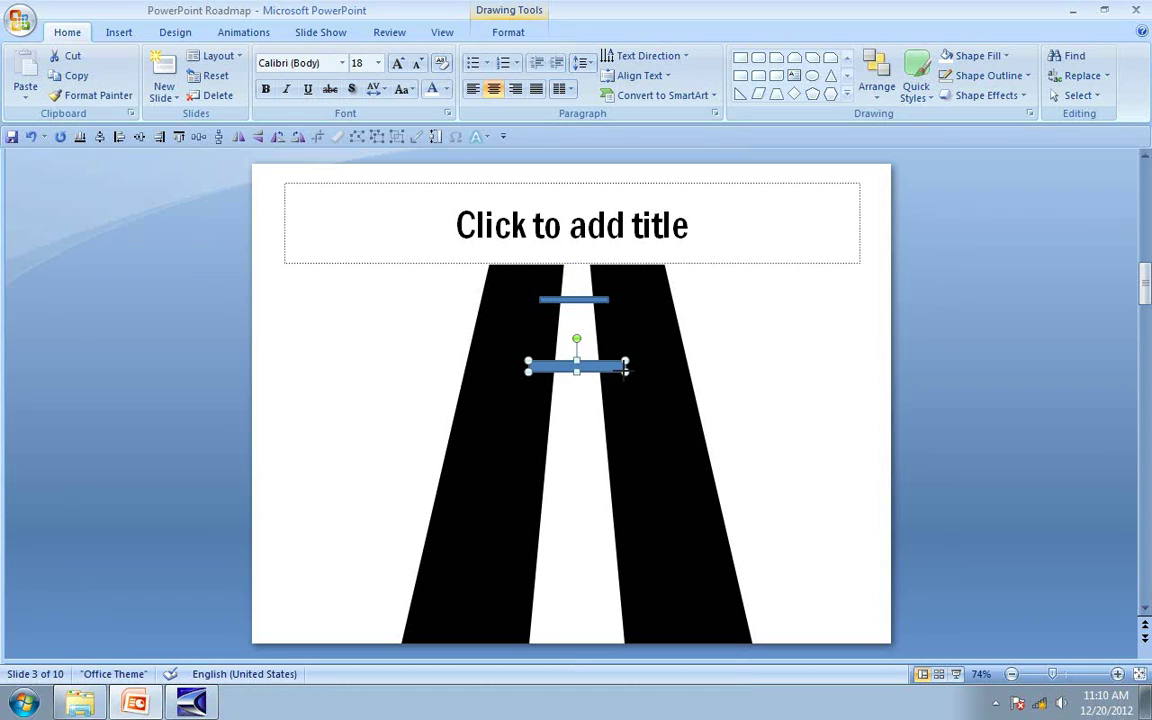
pyautogui.click(740, 60)
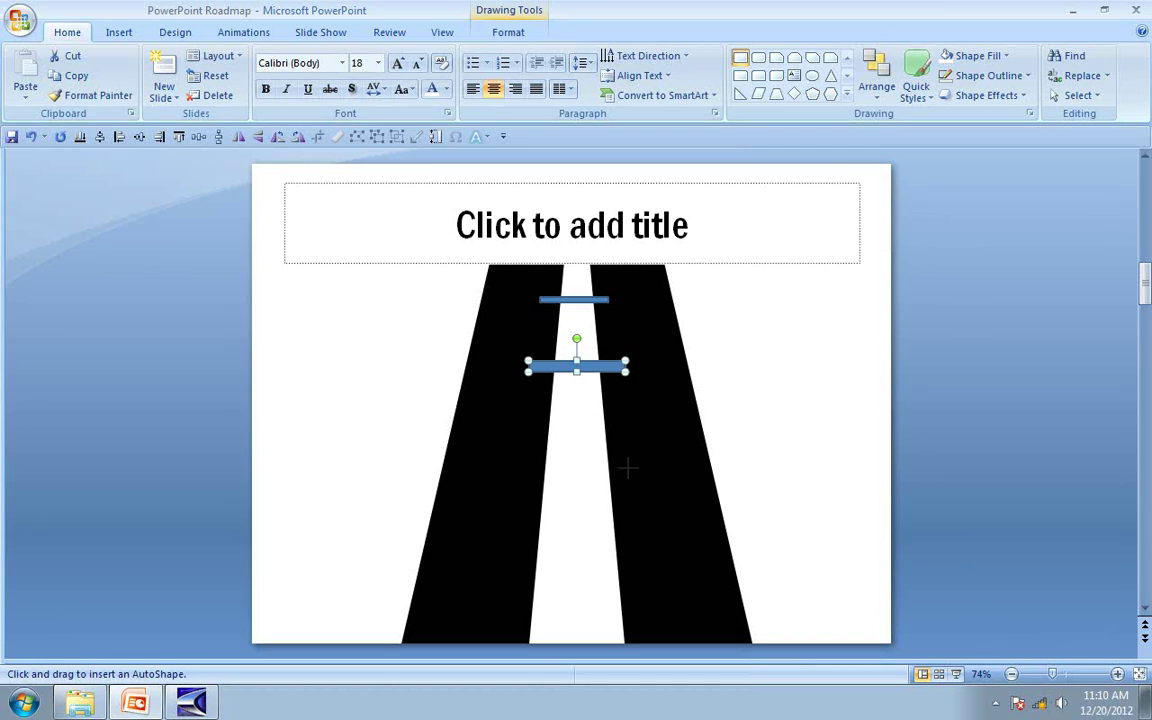
pyautogui.moveTo(629, 467); pyautogui.dragTo(528, 447)
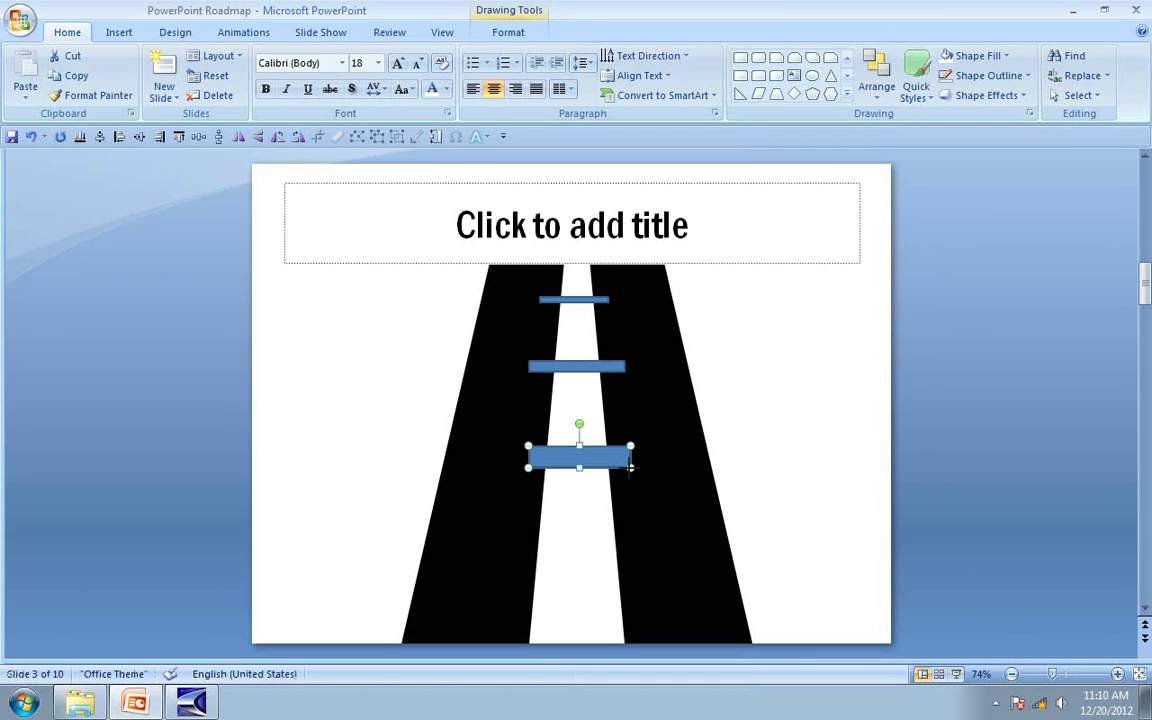
pyautogui.click(740, 60)
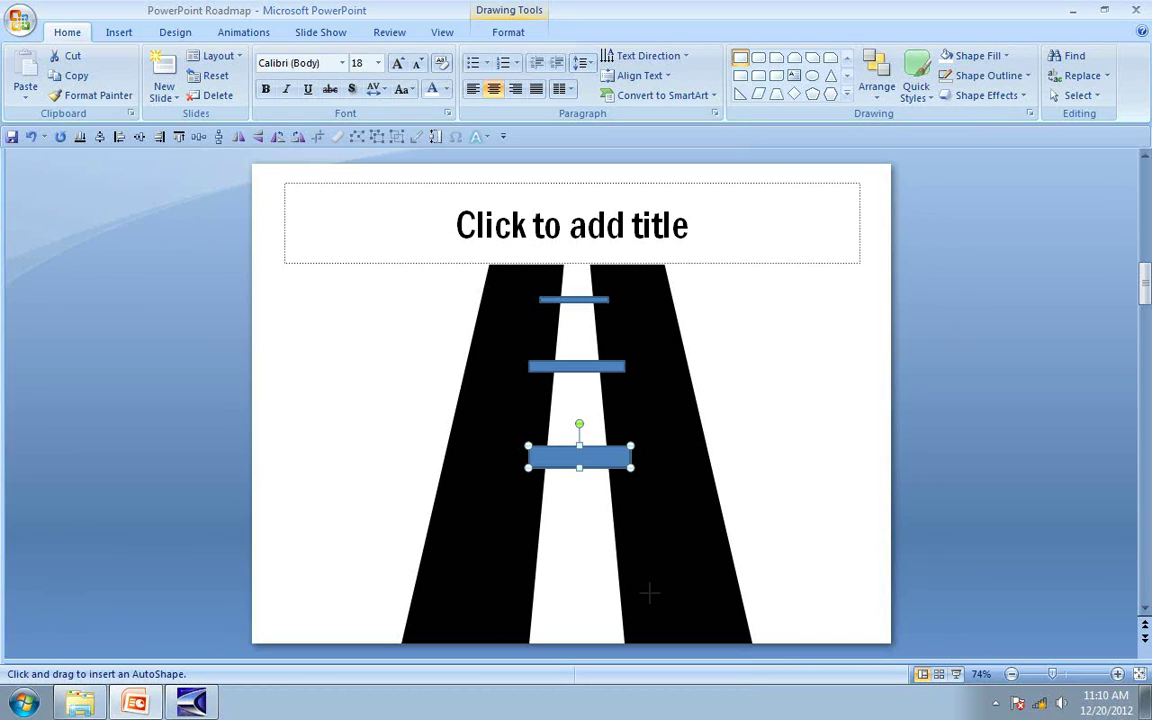
pyautogui.moveTo(649, 588); pyautogui.dragTo(507, 558)
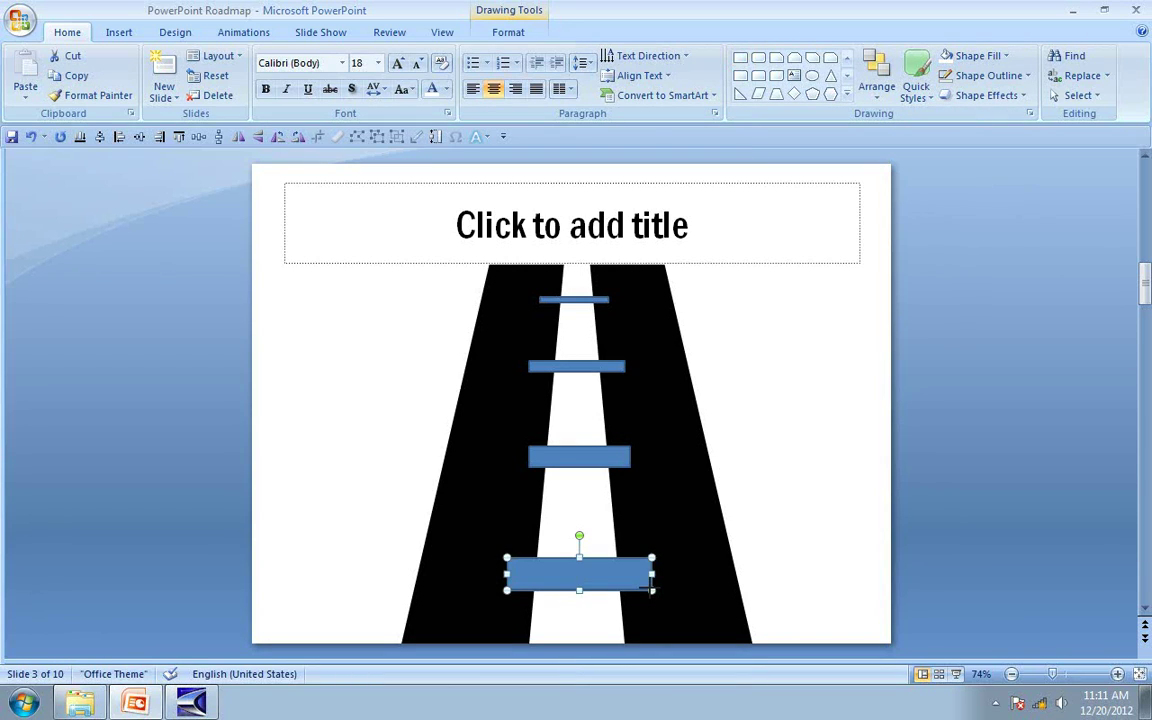
# Step: Select all four dashes, remove their outline and fill them white
pyautogui.click(422, 290)
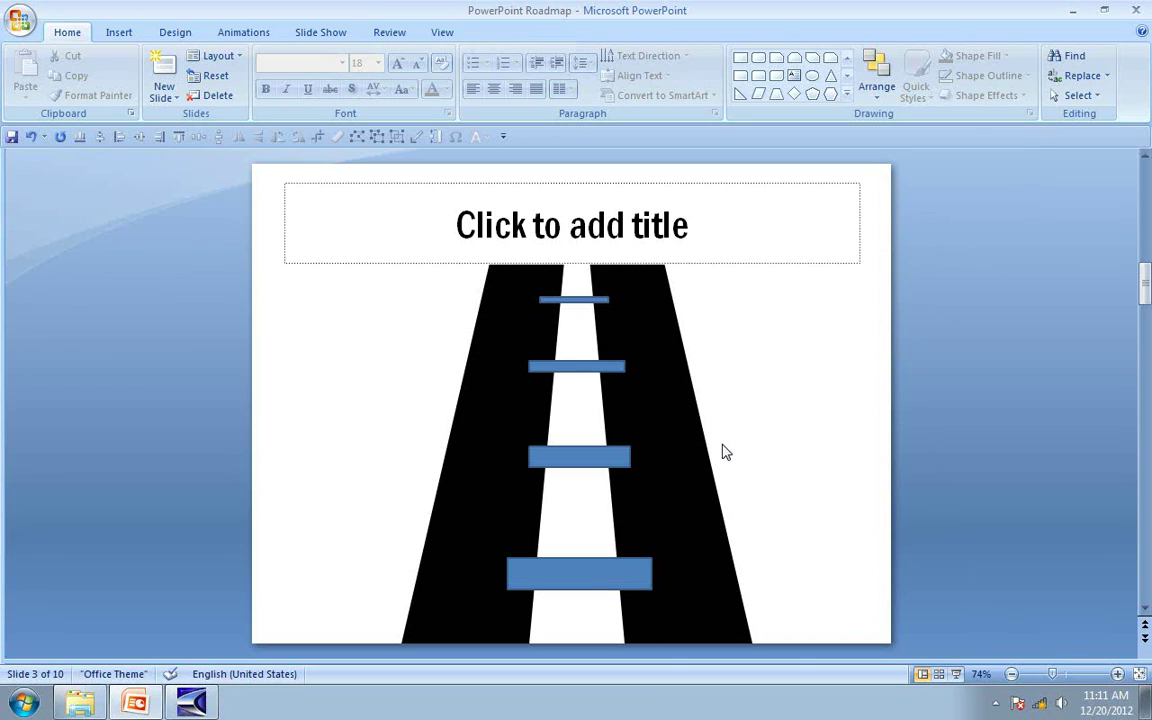
pyautogui.moveTo(697, 633); pyautogui.dragTo(495, 278)
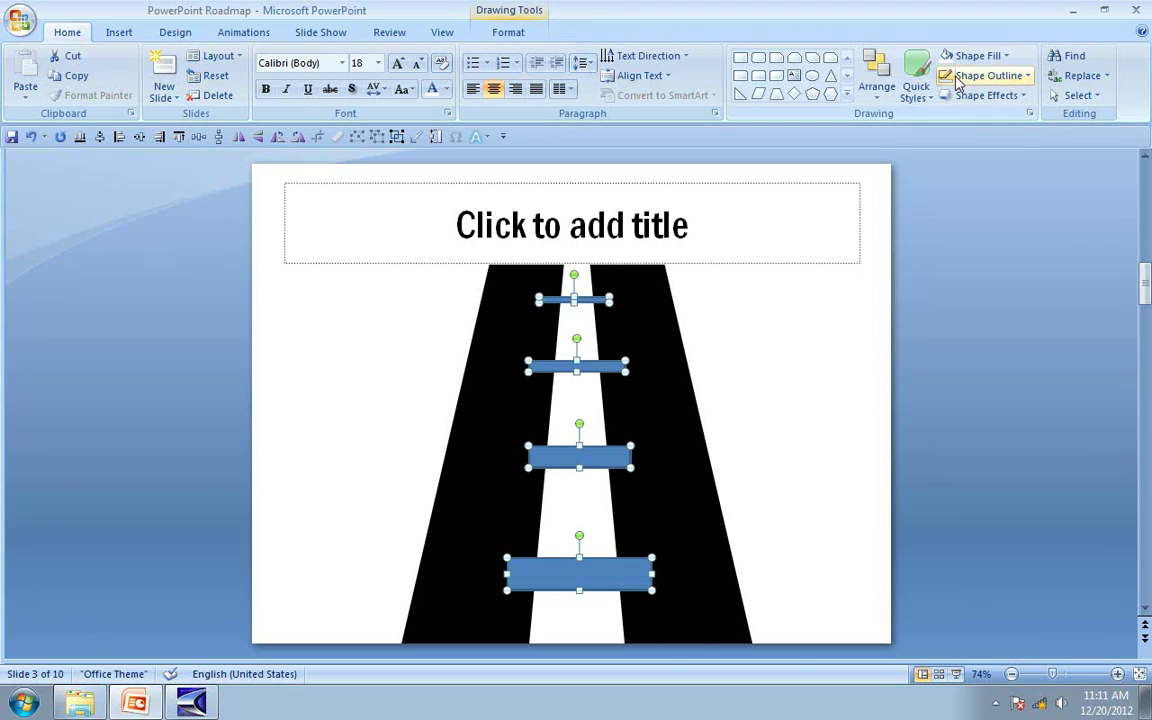
pyautogui.click(985, 76)
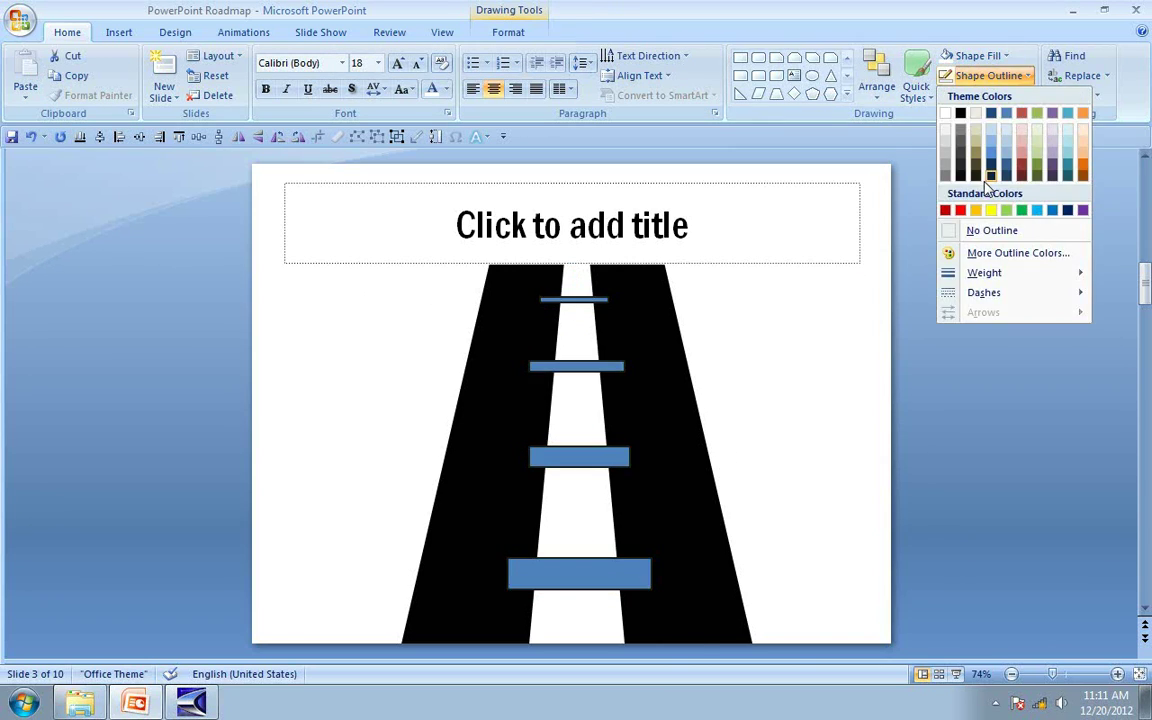
pyautogui.click(987, 228)
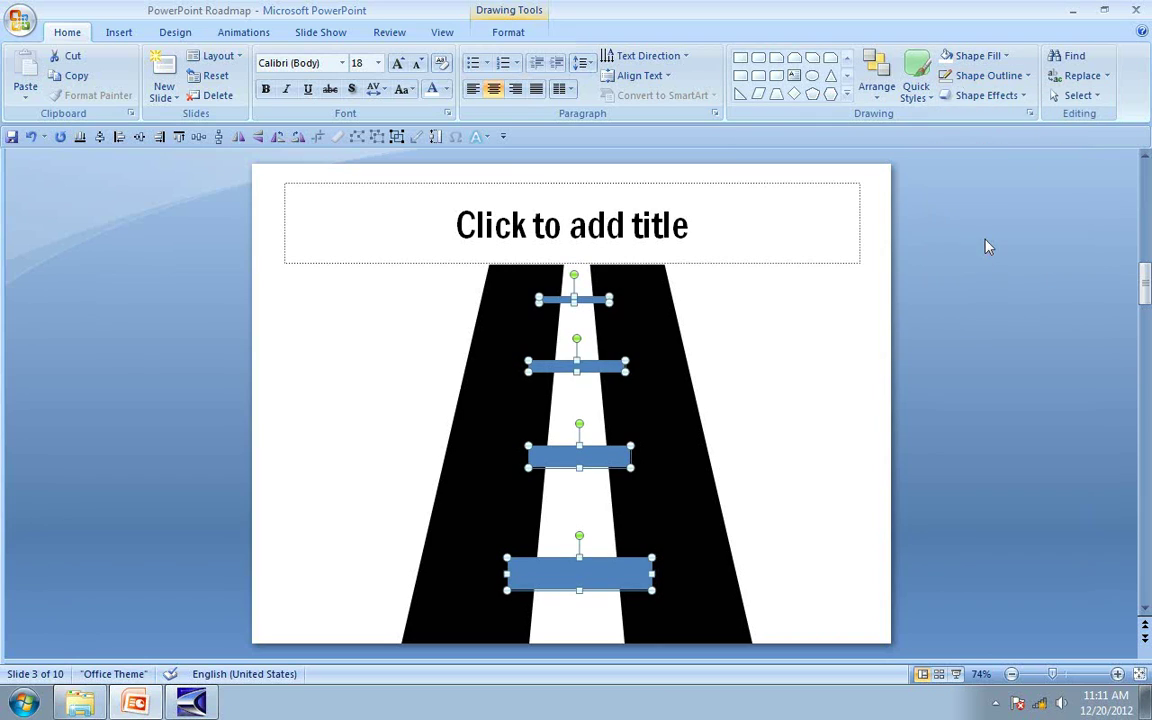
pyautogui.click(975, 56)
pyautogui.click(960, 95)
pyautogui.click(915, 352)
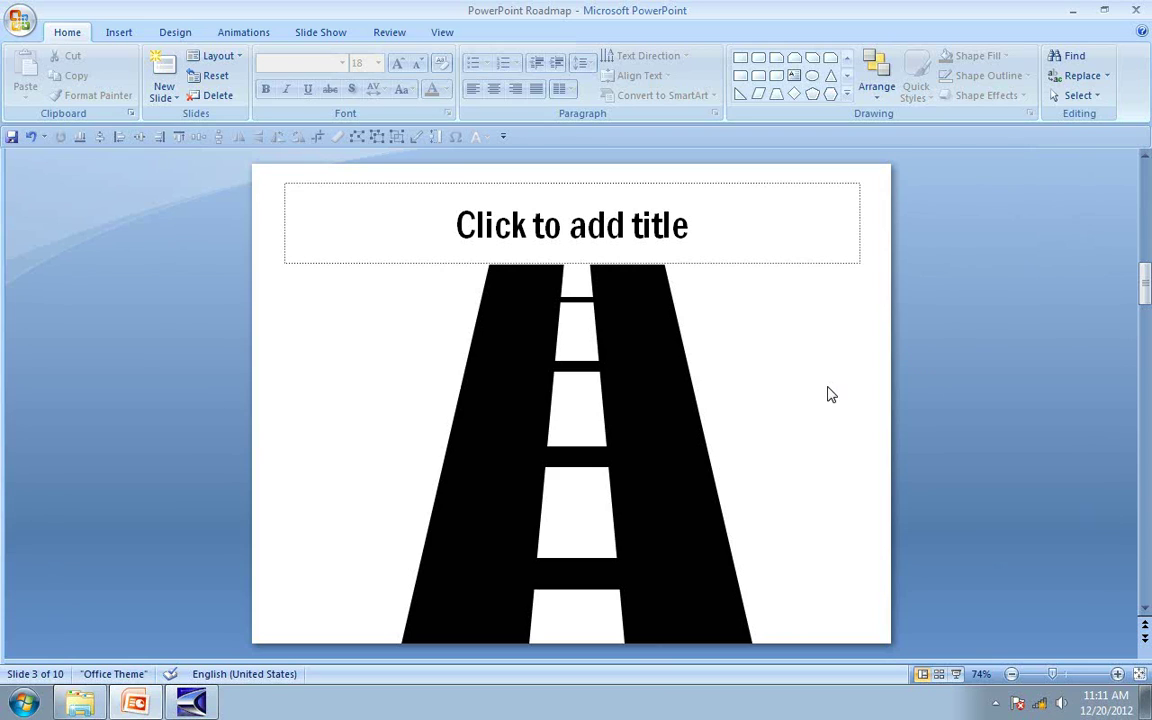
# Step: Add a '2009' text box beside the road in 24 pt Arial Black, coloured white
pyautogui.click(794, 75)
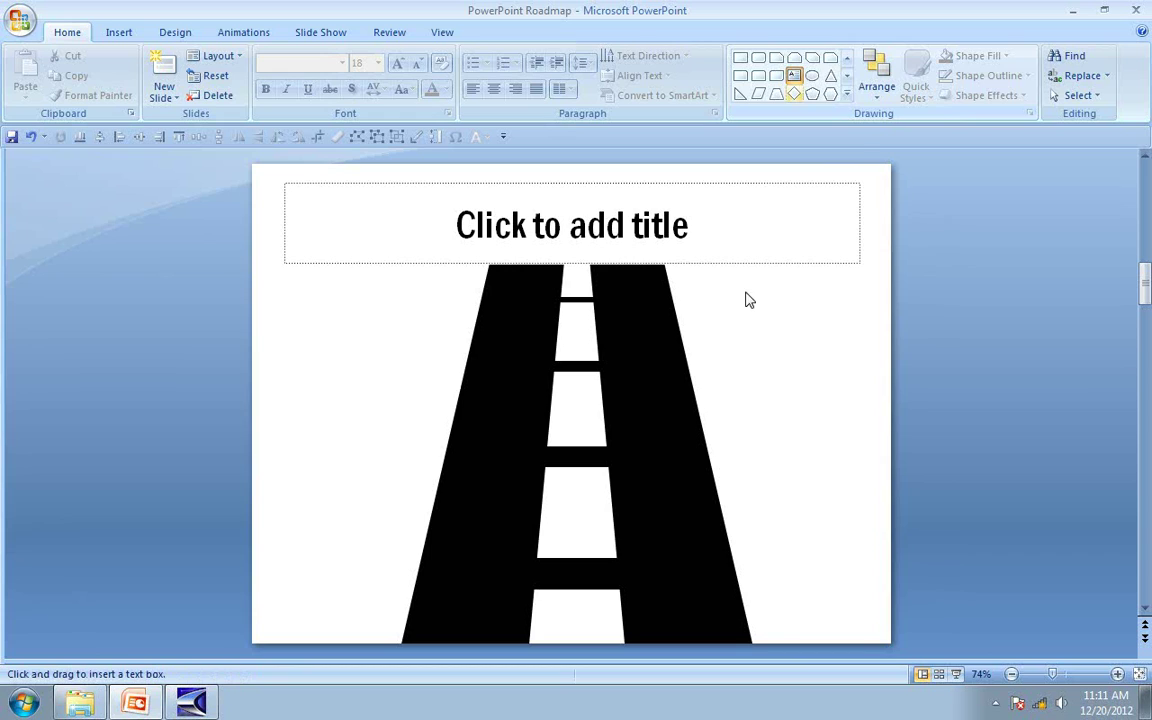
pyautogui.click(740, 496)
pyautogui.write('200')
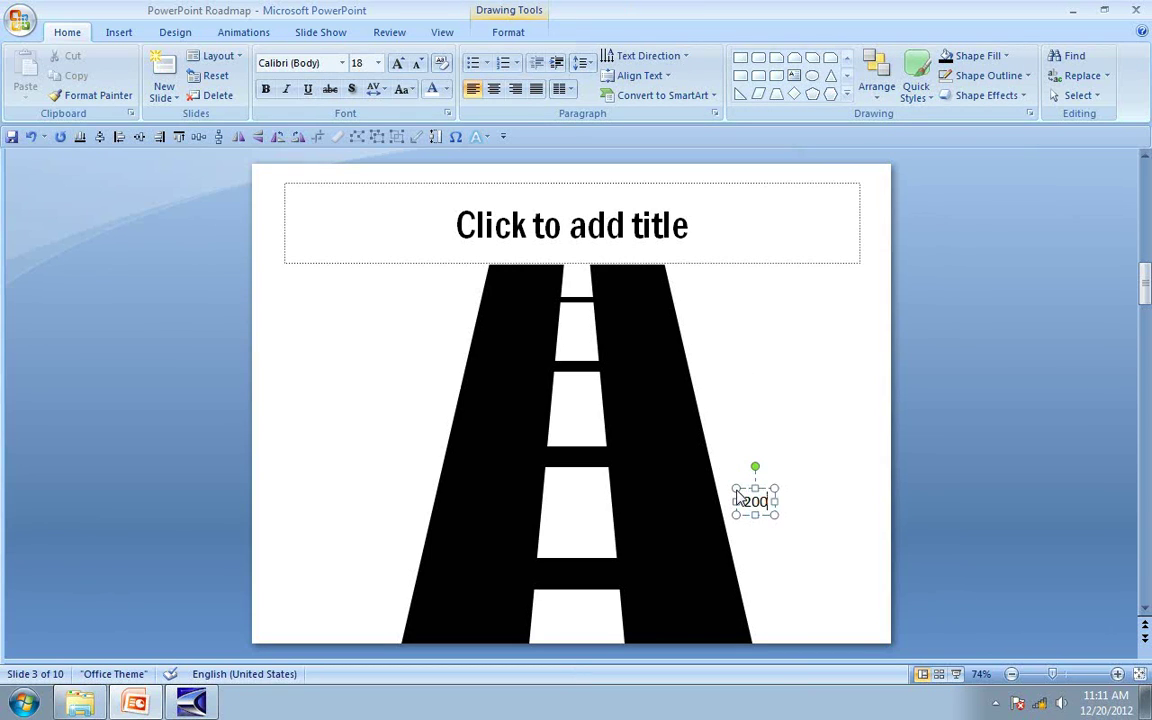
pyautogui.write('9')
pyautogui.click(775, 490)
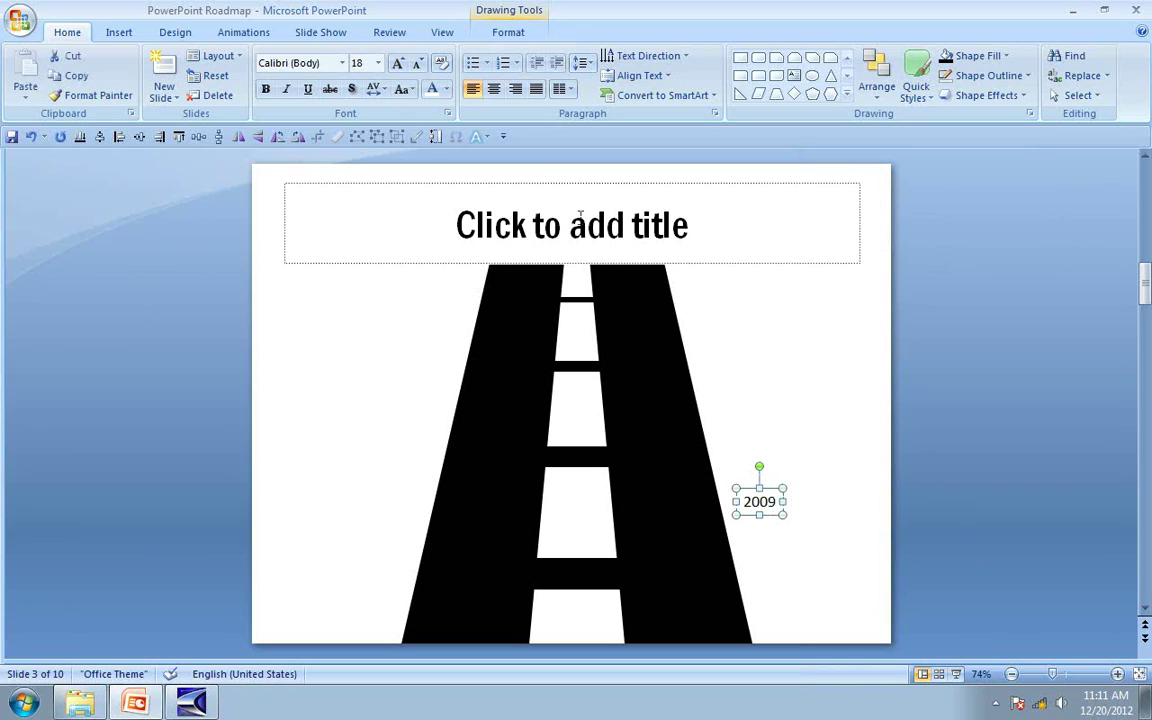
pyautogui.click(397, 64)
pyautogui.click(397, 64)
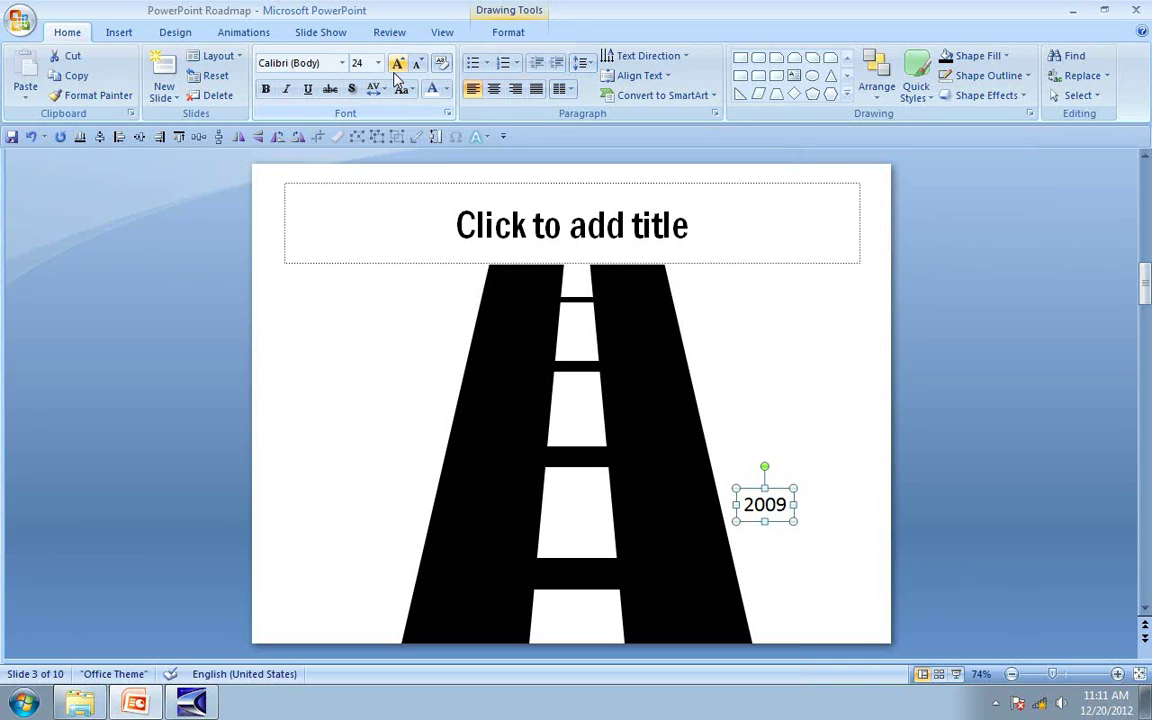
pyautogui.click(342, 63)
pyautogui.click(316, 165)
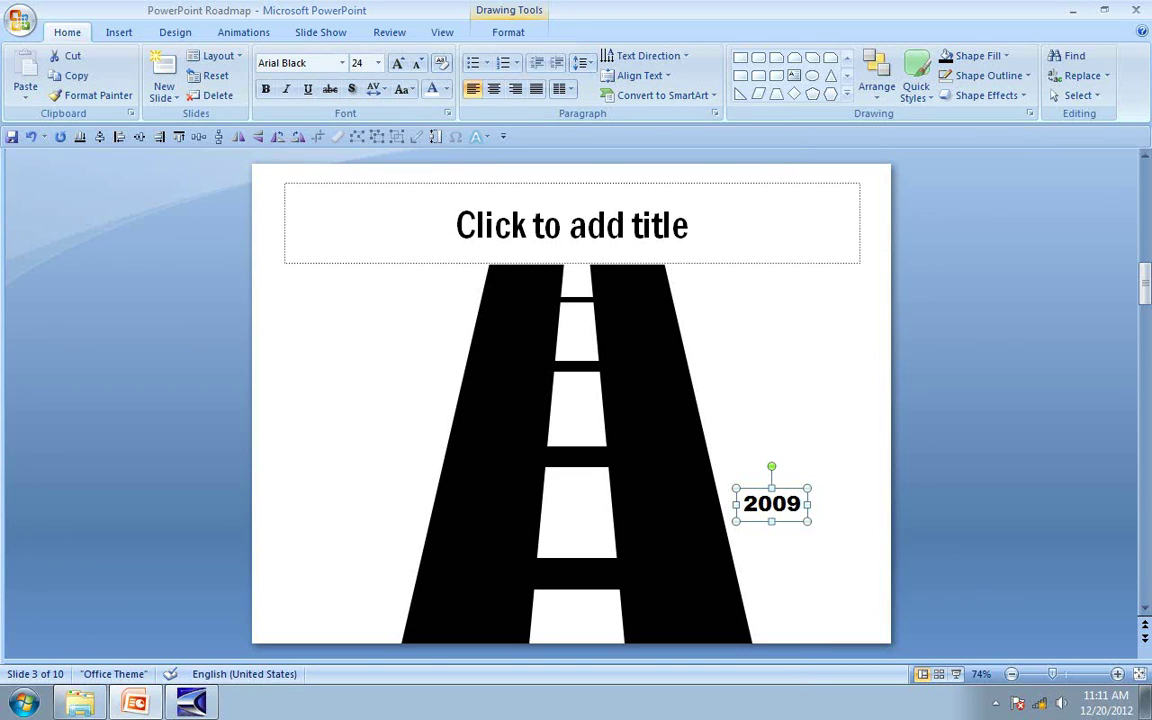
pyautogui.click(433, 89)
# Step: Move 2009 onto the road, enlarge it, and copy it upward as a 24 pt '2010'
pyautogui.moveTo(789, 490); pyautogui.dragTo(677, 580)
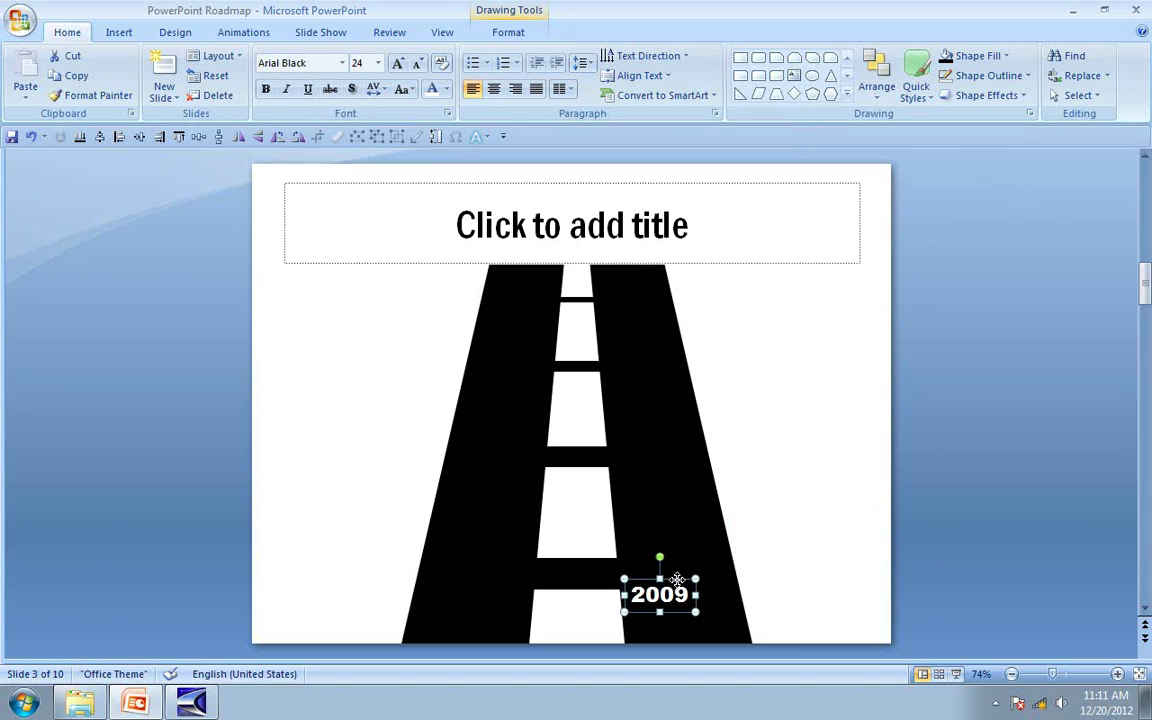
pyautogui.click(398, 65)
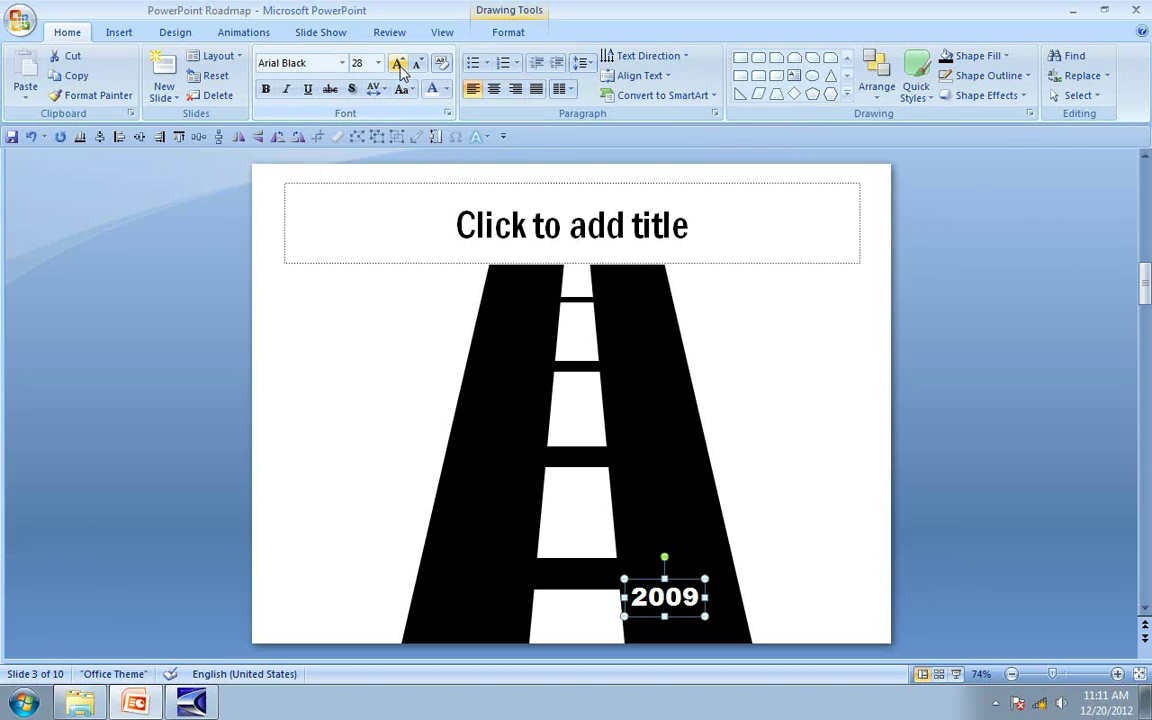
pyautogui.moveTo(690, 583); pyautogui.dragTo(680, 466)
pyautogui.click(672, 480)
pyautogui.press('BackSpace')
pyautogui.write('109')
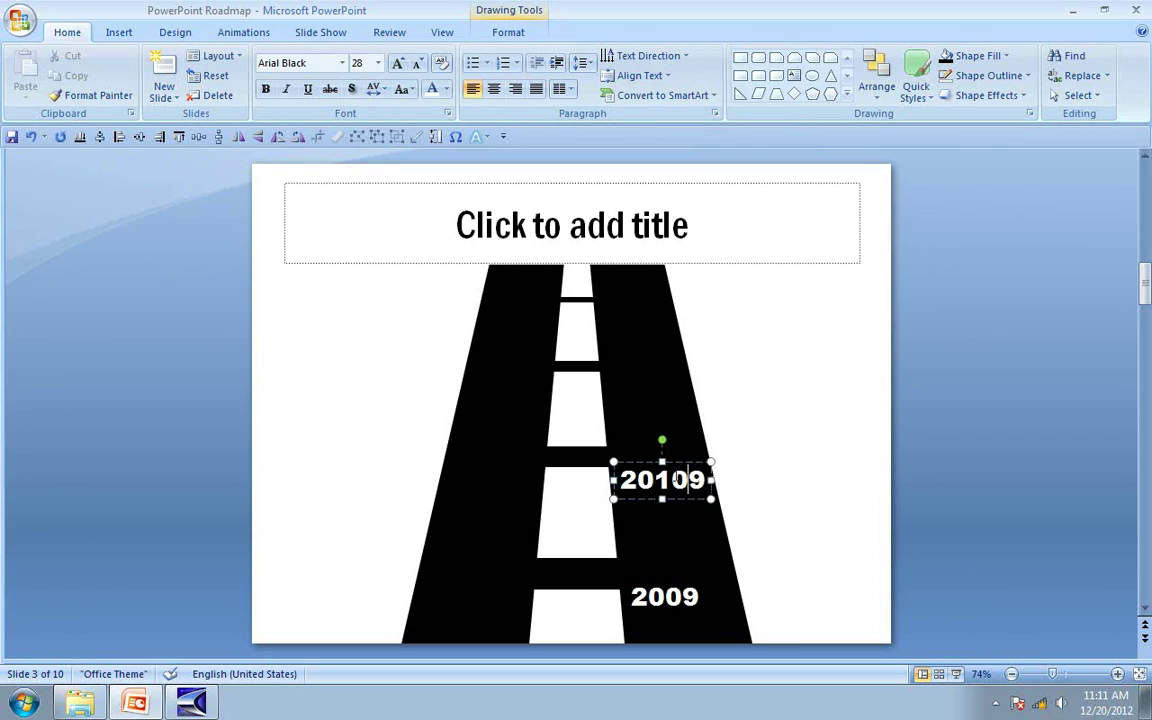
pyautogui.press('Delete')
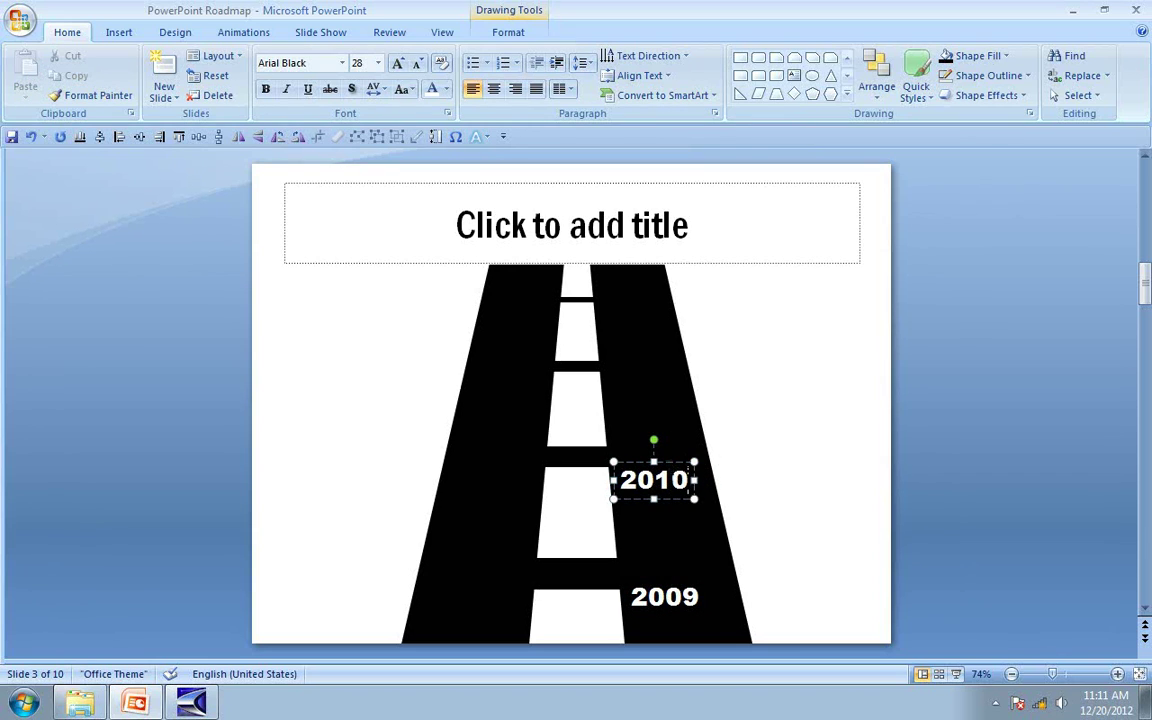
pyautogui.click(418, 63)
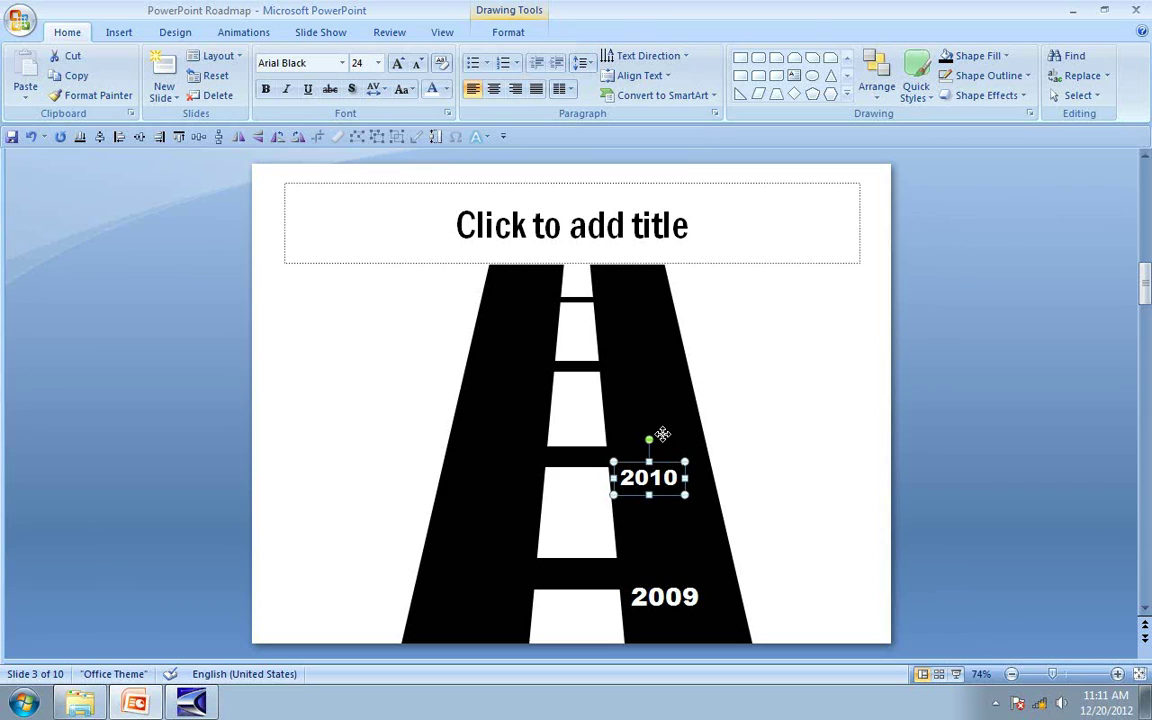
# Step: Copy the label further up the road as '2011' at 22 pt
pyautogui.moveTo(665, 371); pyautogui.dragTo(662, 385)
pyautogui.click(658, 387)
pyautogui.press('BackSpace')
pyautogui.write('11')
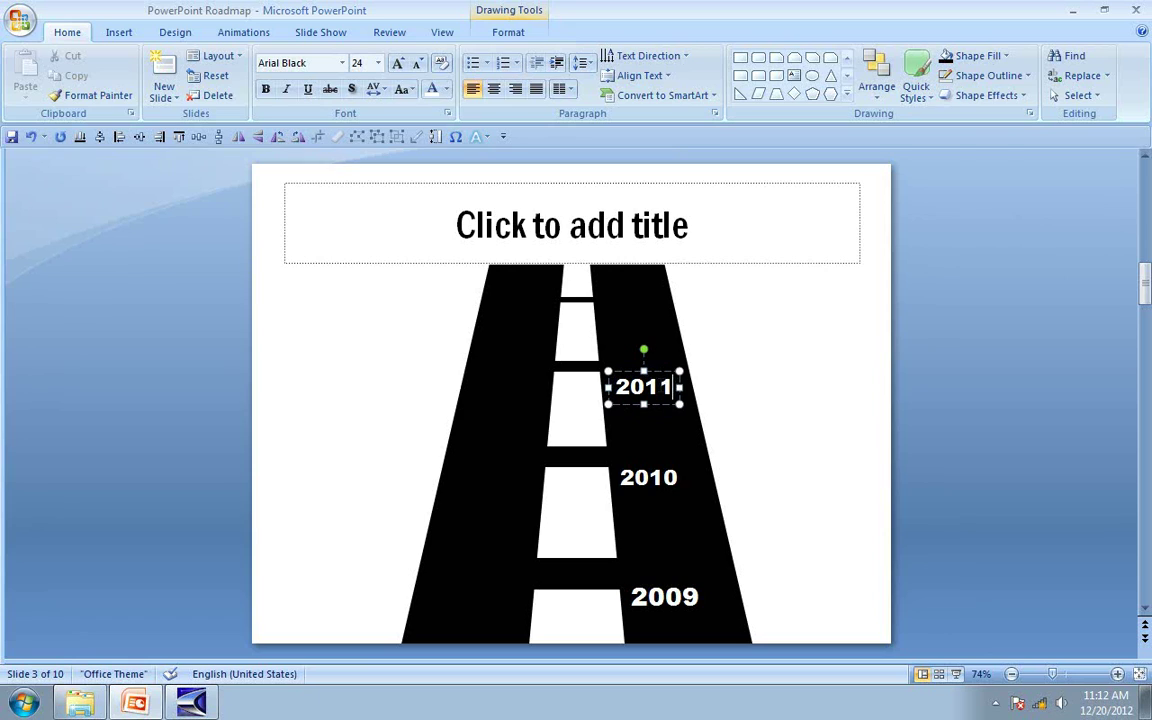
pyautogui.click(362, 66)
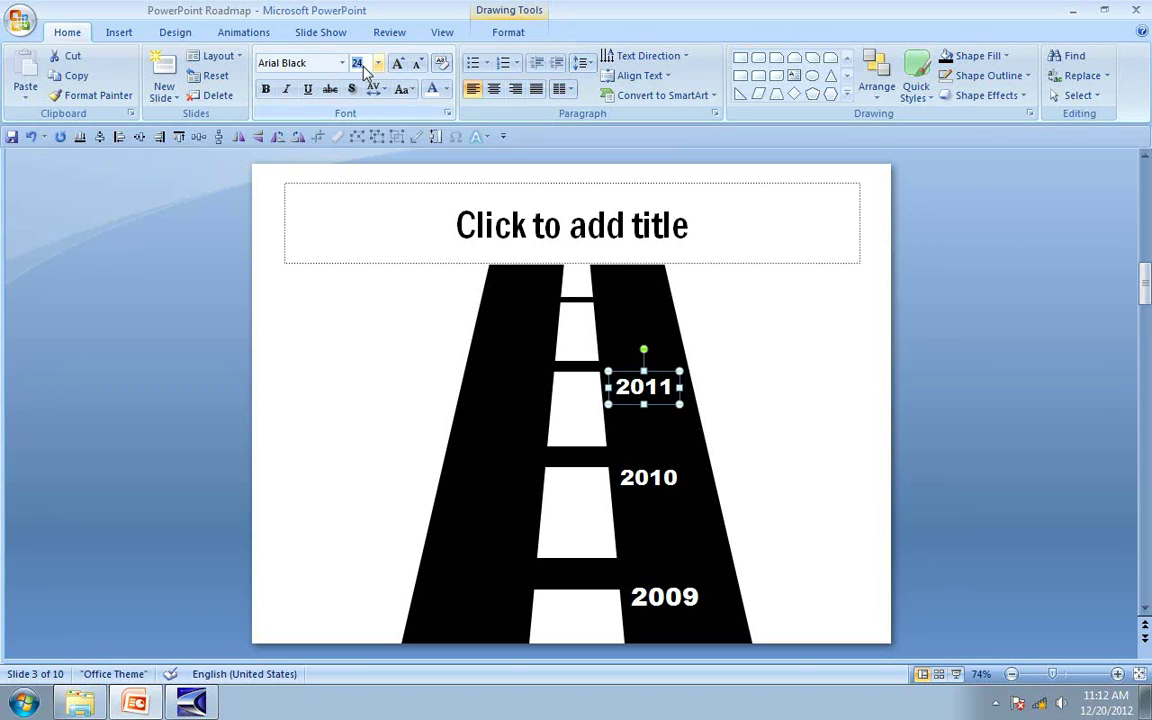
pyautogui.write('22')
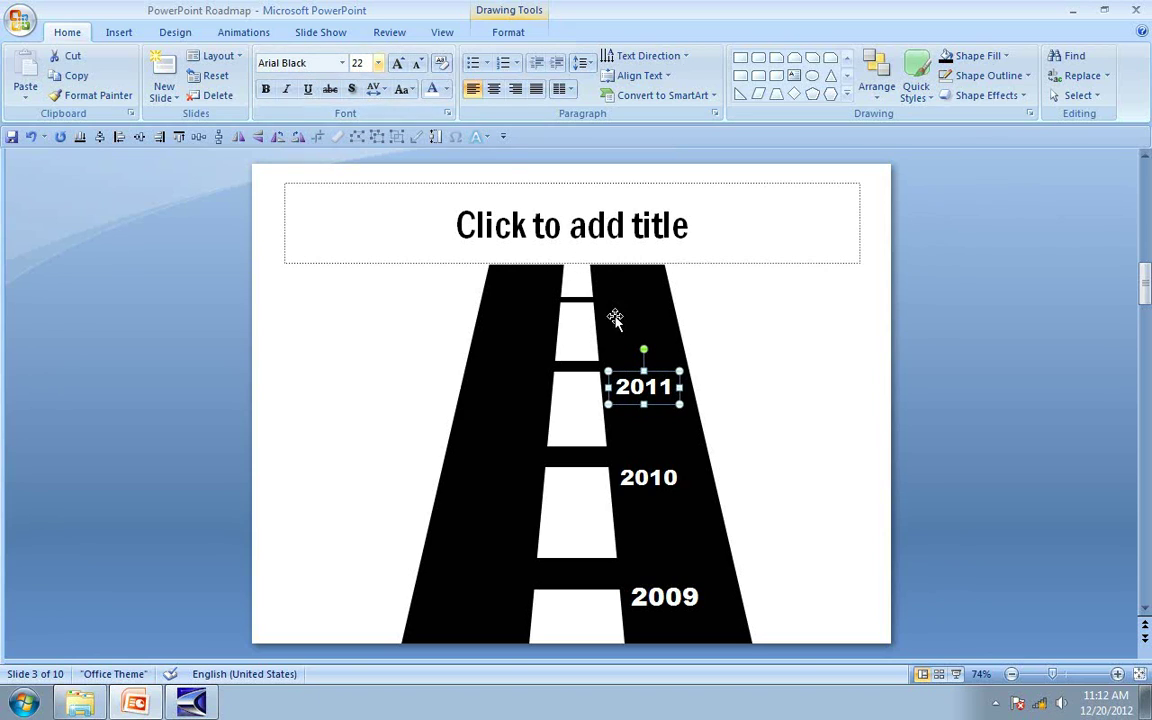
# Step: Copy the label near the road's top as '2012' at 20 pt
pyautogui.moveTo(655, 372); pyautogui.dragTo(643, 296)
pyautogui.click(644, 311)
pyautogui.press('Delete')
pyautogui.write('2012')
pyautogui.click(653, 298)
pyautogui.click(419, 63)
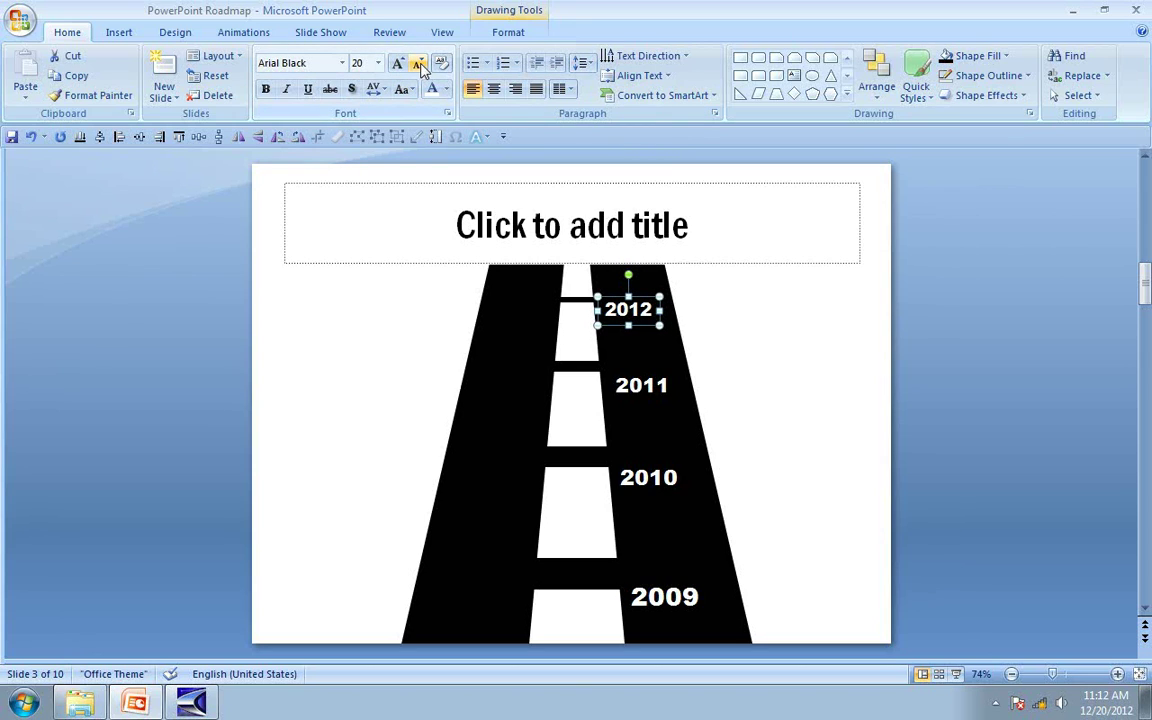
pyautogui.click(774, 420)
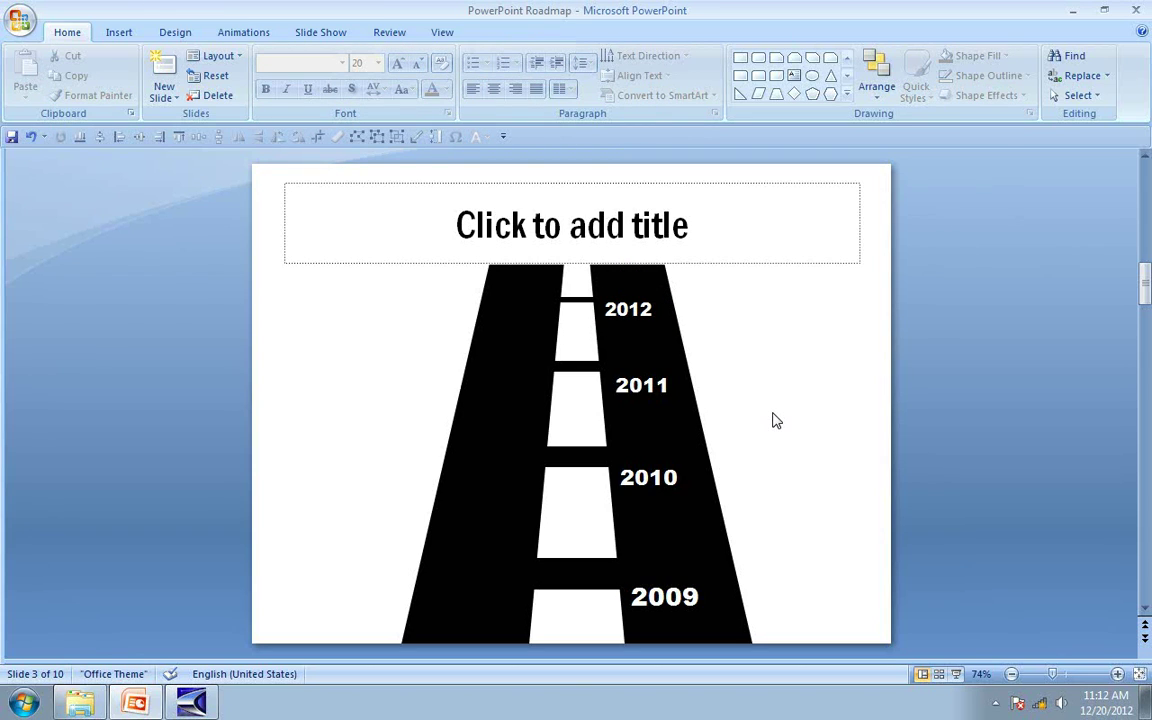
pyautogui.click(793, 75)
# Step: Add a 24 pt 'Your text here' caption beside 2012, nudged toward the road
pyautogui.click(705, 310)
pyautogui.write('Your text here')
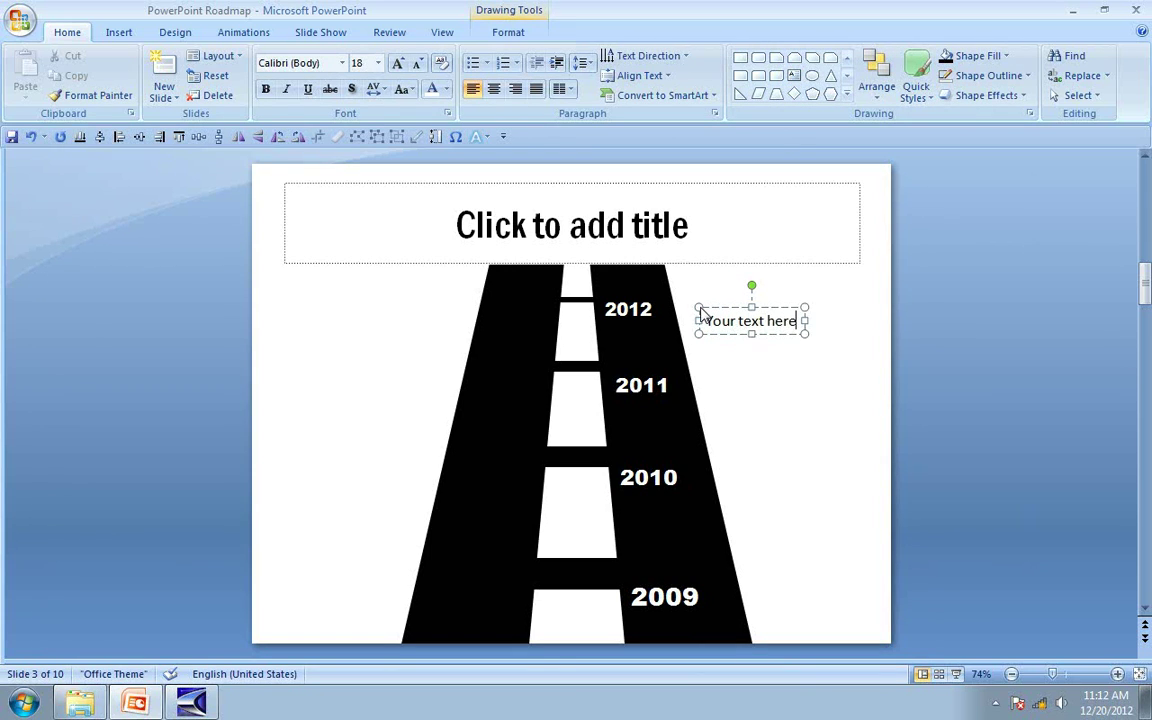
pyautogui.click(771, 307)
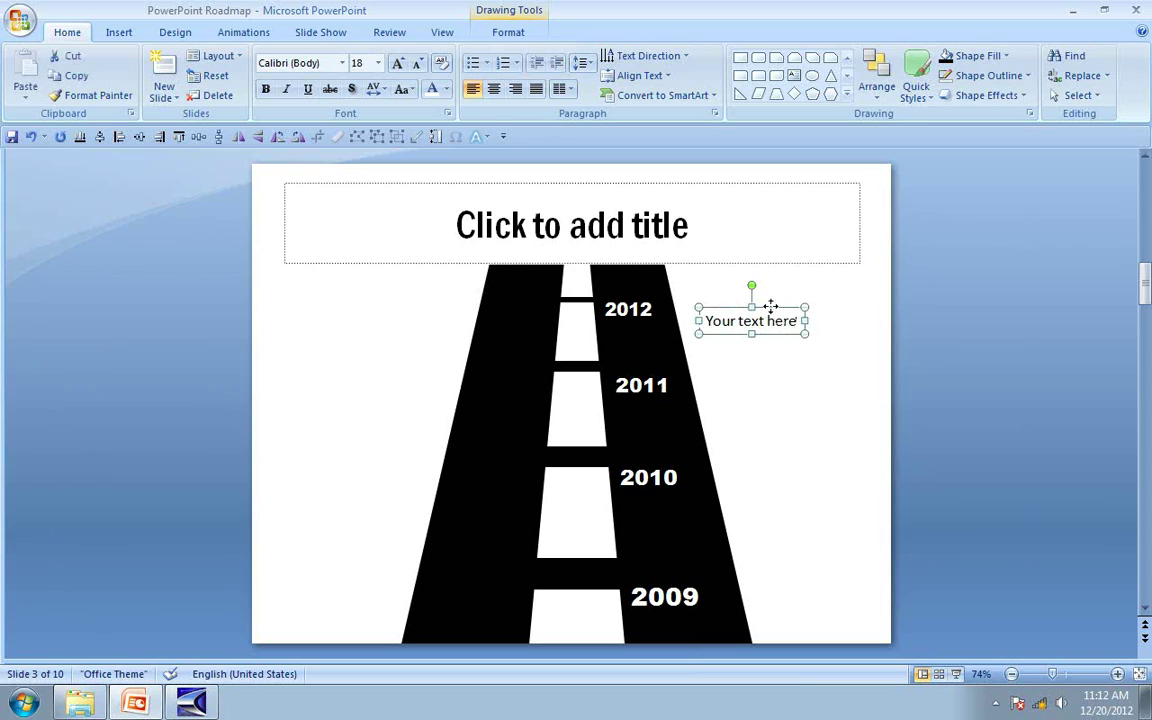
pyautogui.click(398, 63)
pyautogui.click(398, 63)
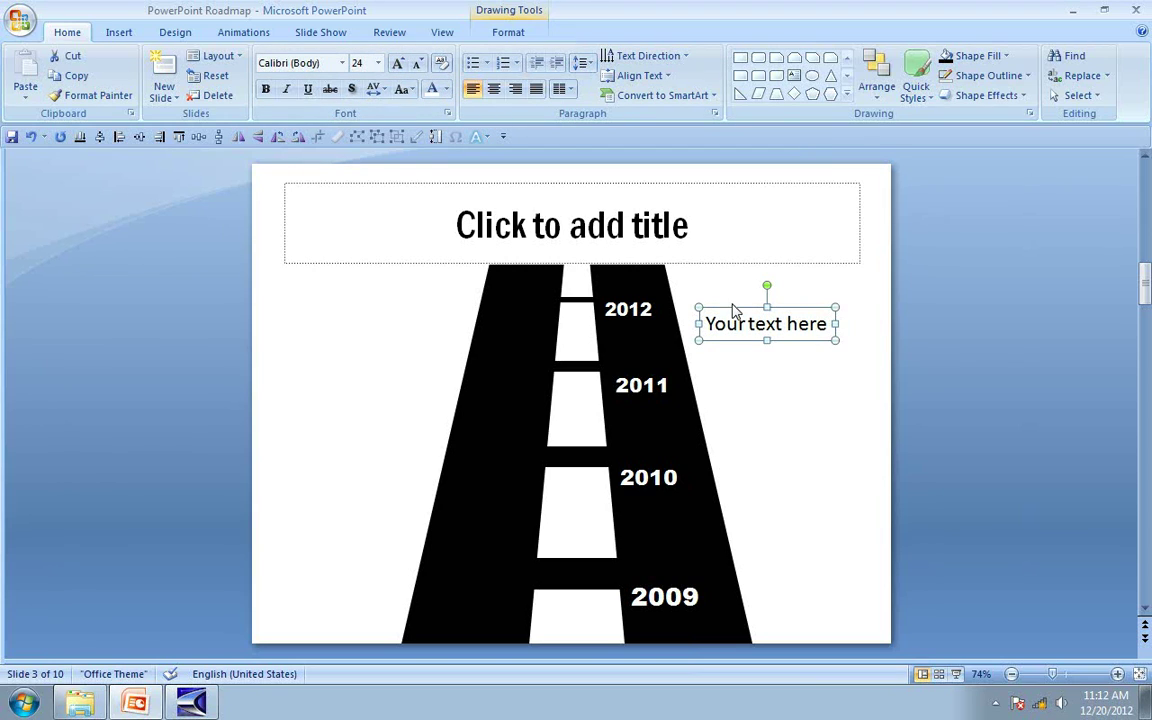
pyautogui.moveTo(705, 294); pyautogui.dragTo(727, 373)
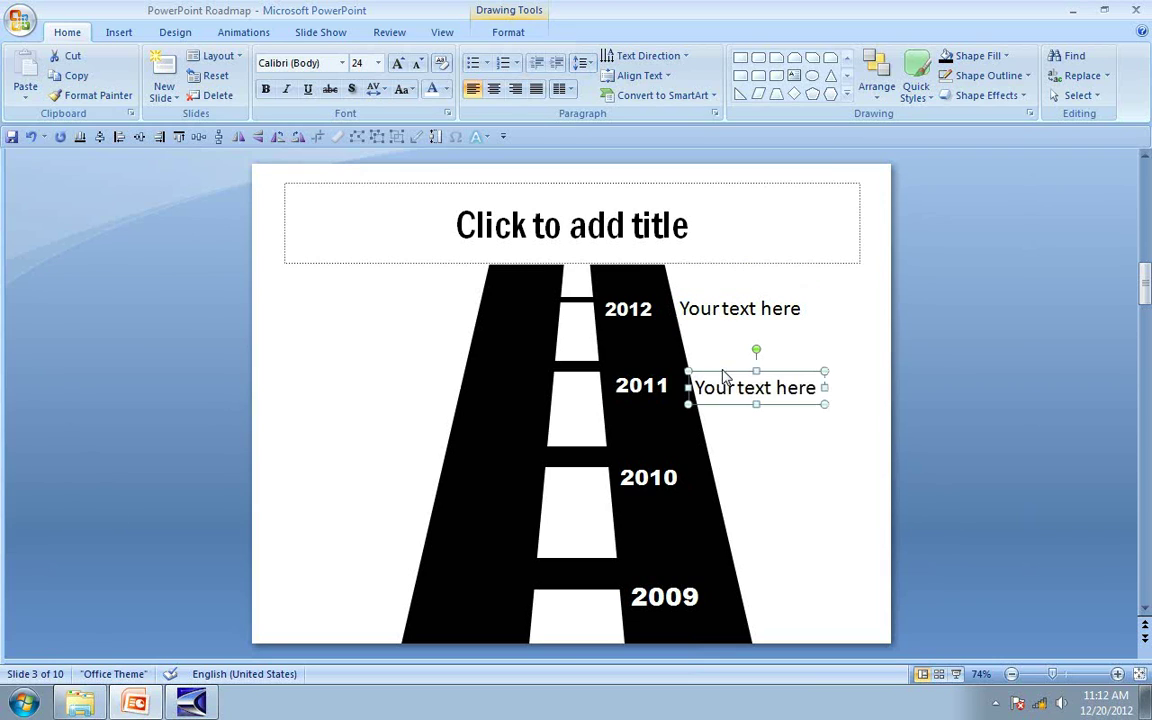
# Step: Duplicate the caption twice for the lower year labels with Ctrl+D
pyautogui.hotkey('ctrl', 'd')
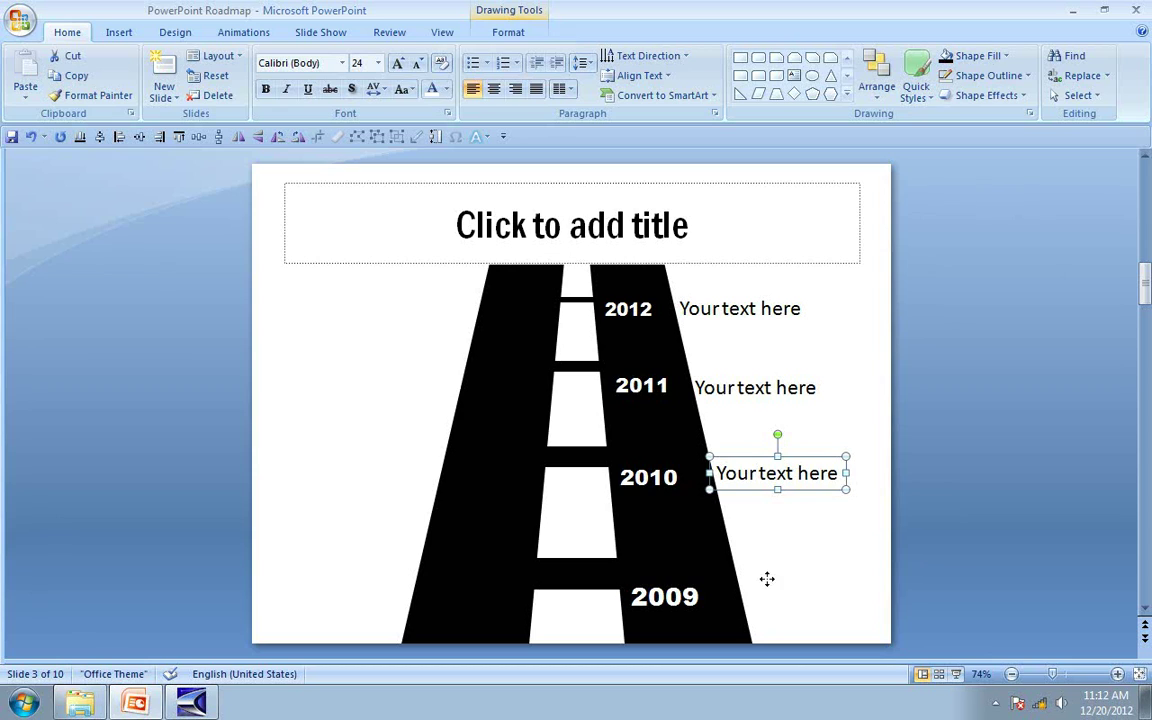
pyautogui.hotkey('ctrl', 'd')
pyautogui.click(546, 206)
# Step: Retitle the slide 'Your slide title text here', replacing the interim 'YOUR SLIDE'
pyautogui.write('YOUR SLIDE')
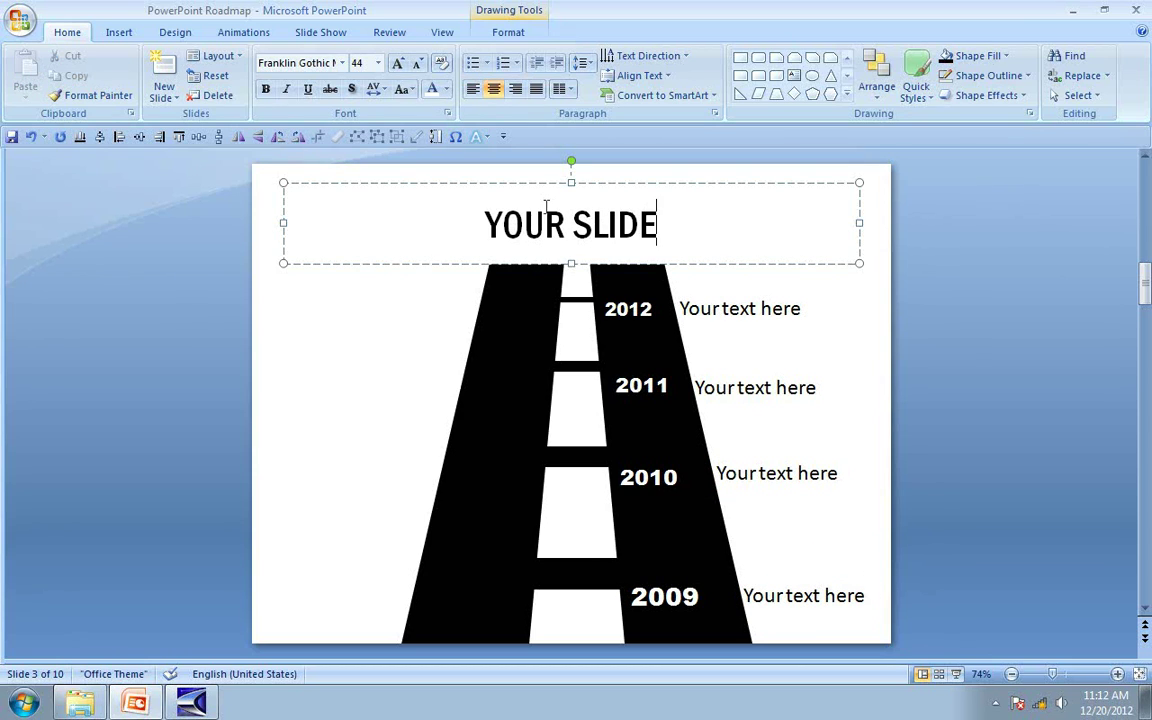
pyautogui.moveTo(478, 222); pyautogui.dragTo(714, 247)
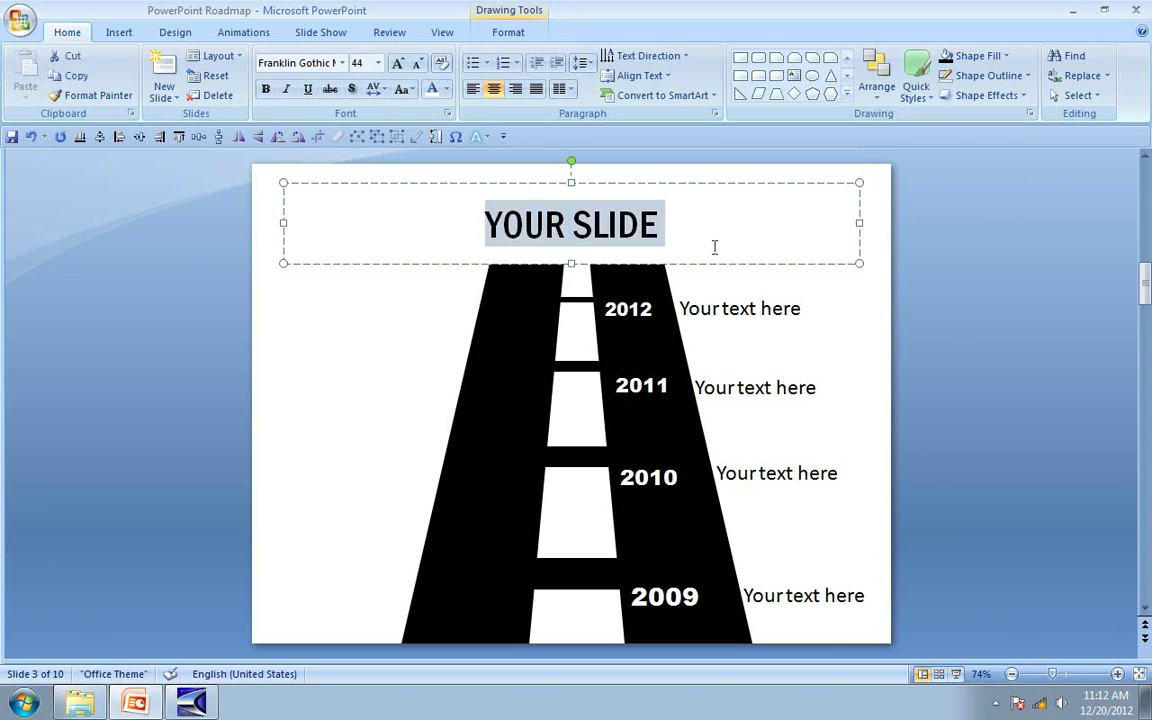
pyautogui.write('Your sliude')
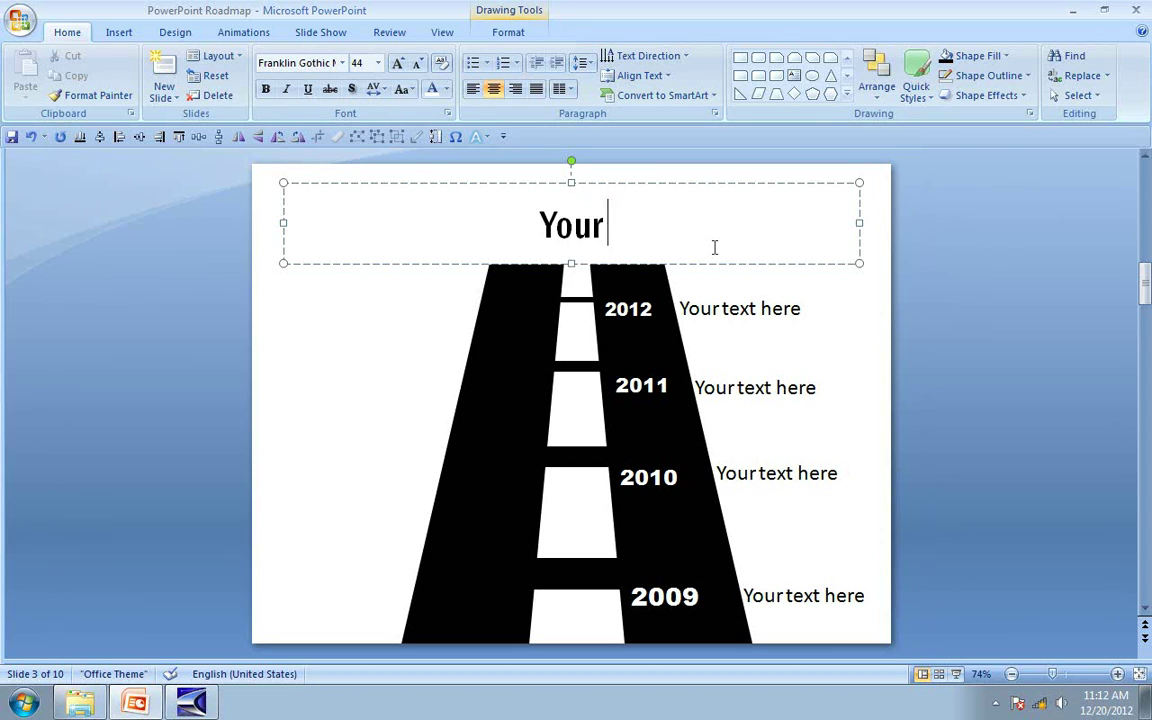
pyautogui.press('BackSpace')
pyautogui.press('BackSpace')
pyautogui.write('e title text here')
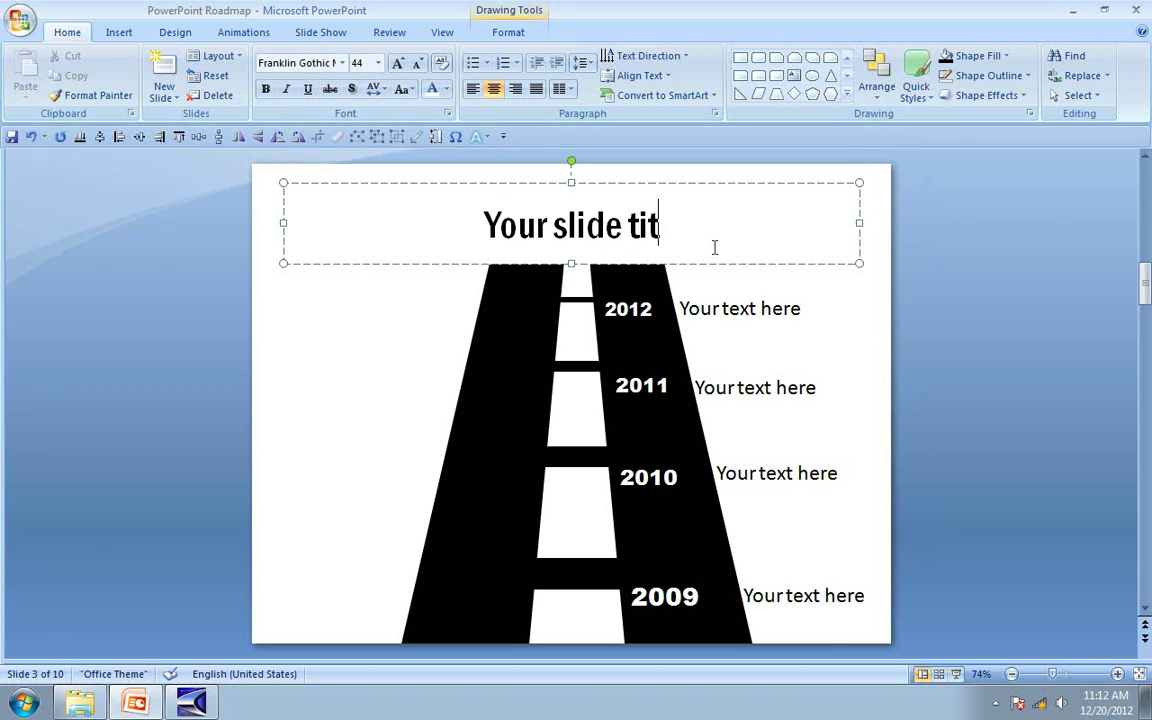
pyautogui.click(1060, 344)
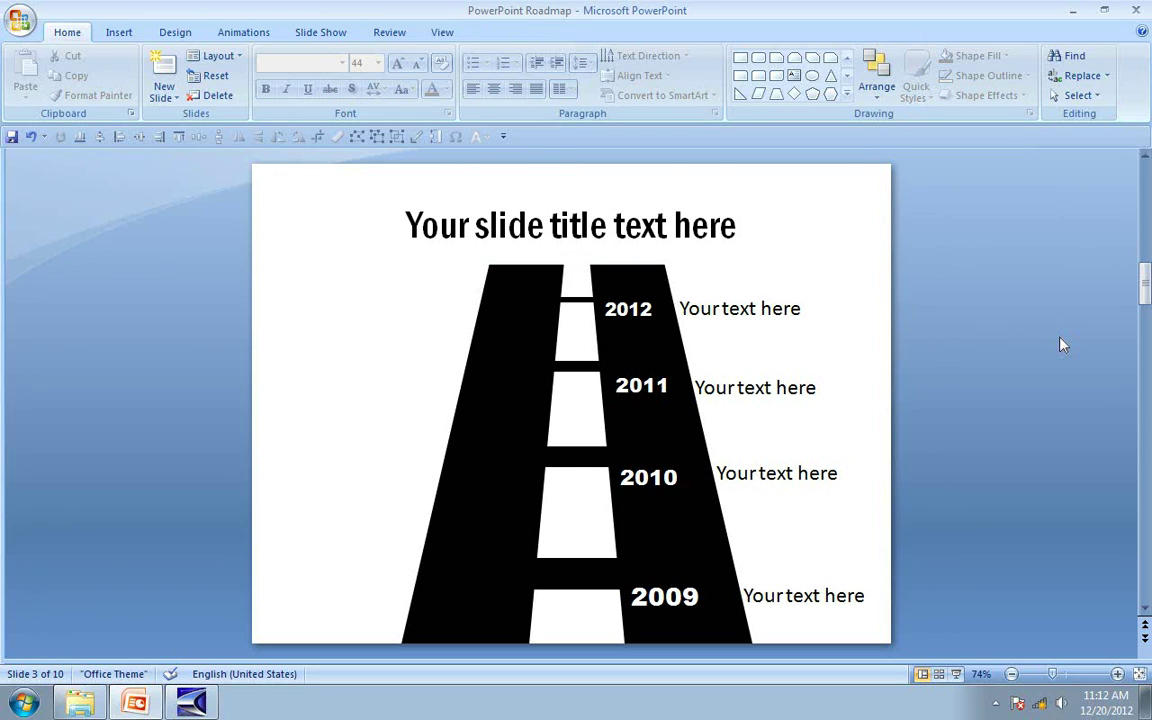